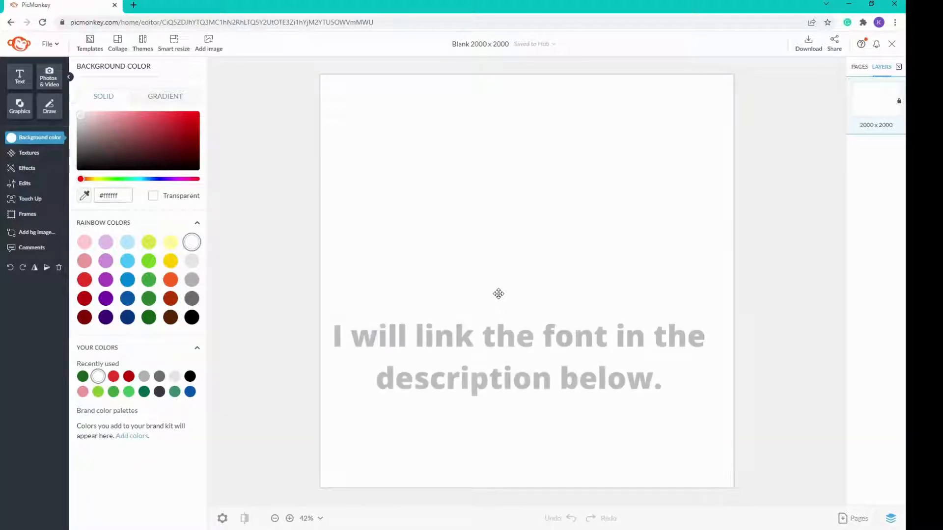
- Search the graphics for "clover", add the Leprechaun Hat and place it in the canvas's upper-right area
{"action": "left_click", "coordinate": [20, 105]}
{"action": "left_click", "coordinate": [109, 117]}
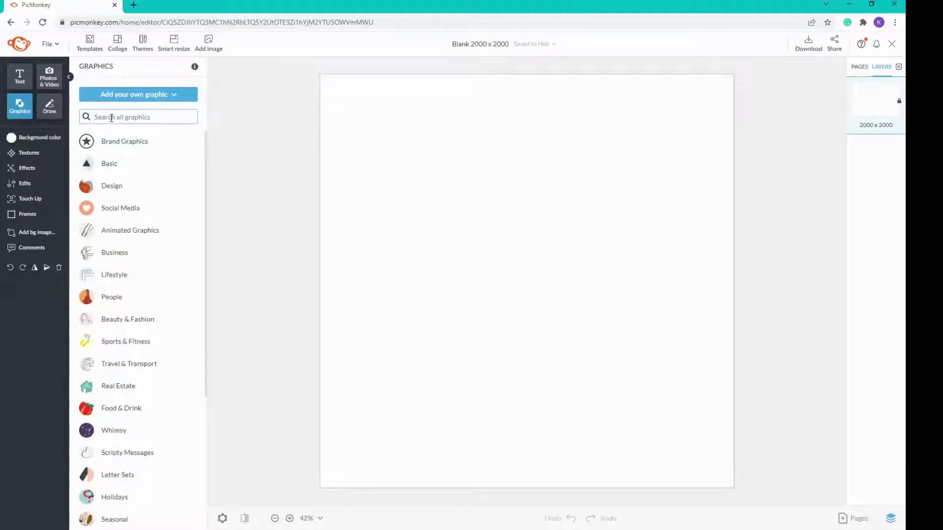
{"action": "type", "text": "cl"}
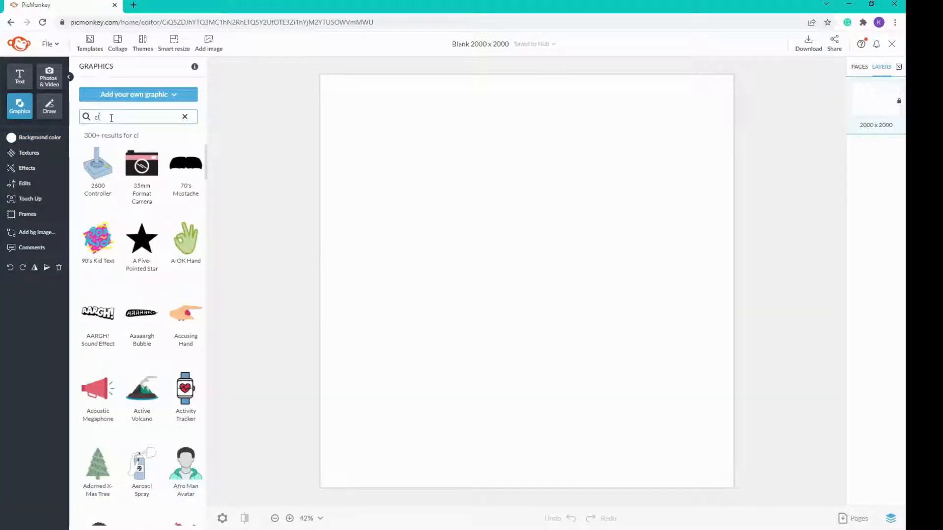
{"action": "type", "text": "over"}
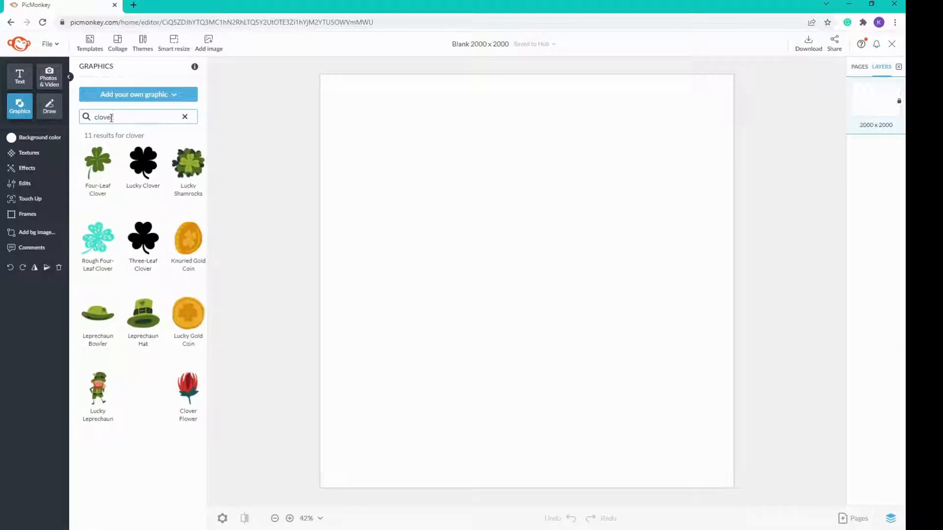
{"action": "left_click", "coordinate": [143, 317]}
{"action": "left_click_drag", "start_coordinate": [512, 275], "coordinate": [604, 172]}
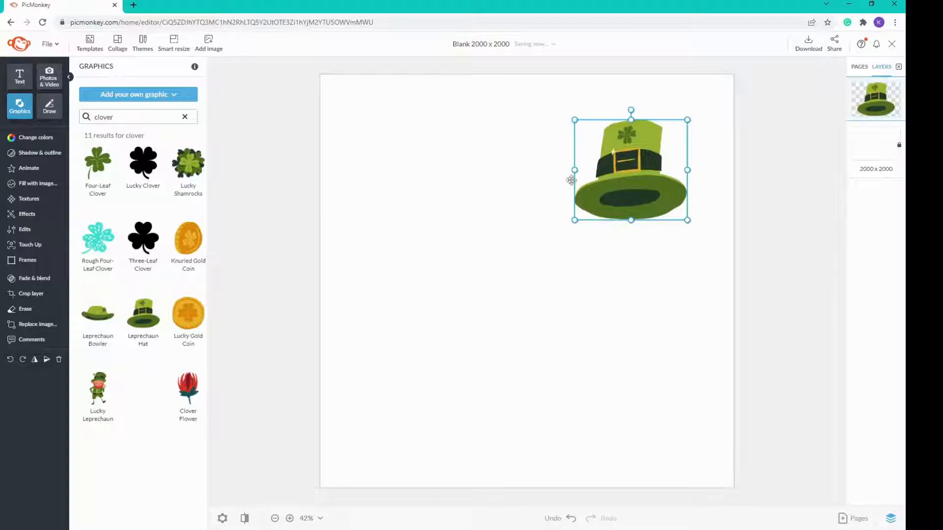
- Add a text box reading "Good" near the middle of the canvas
{"action": "left_click", "coordinate": [19, 76]}
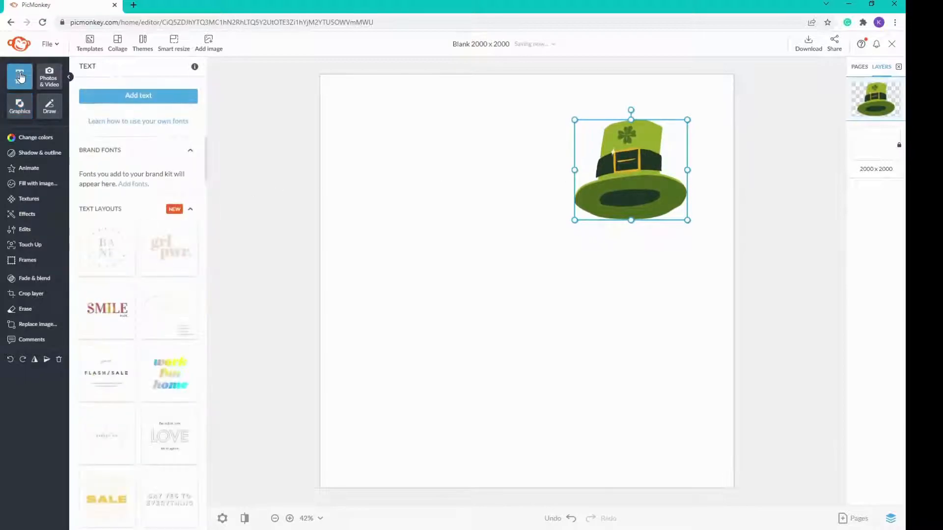
{"action": "left_click", "coordinate": [129, 101]}
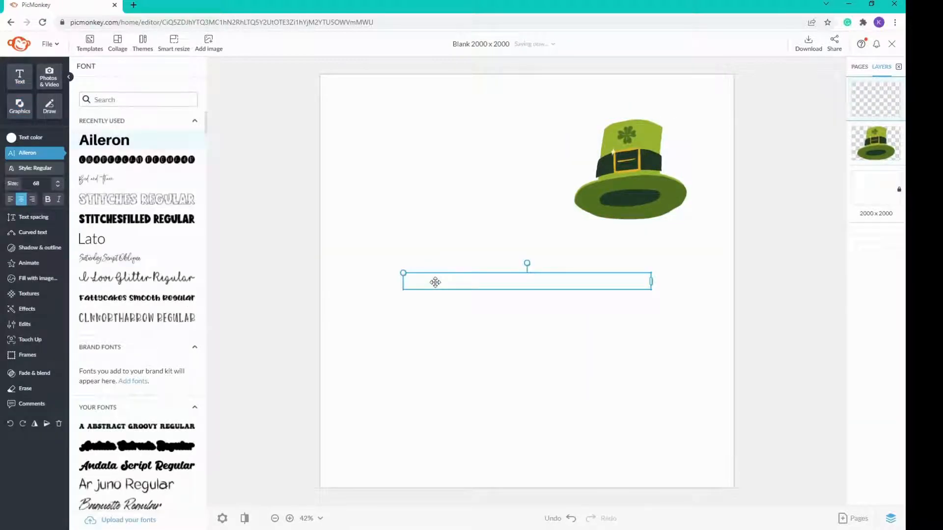
{"action": "left_click", "coordinate": [435, 282]}
{"action": "type", "text": "Go"}
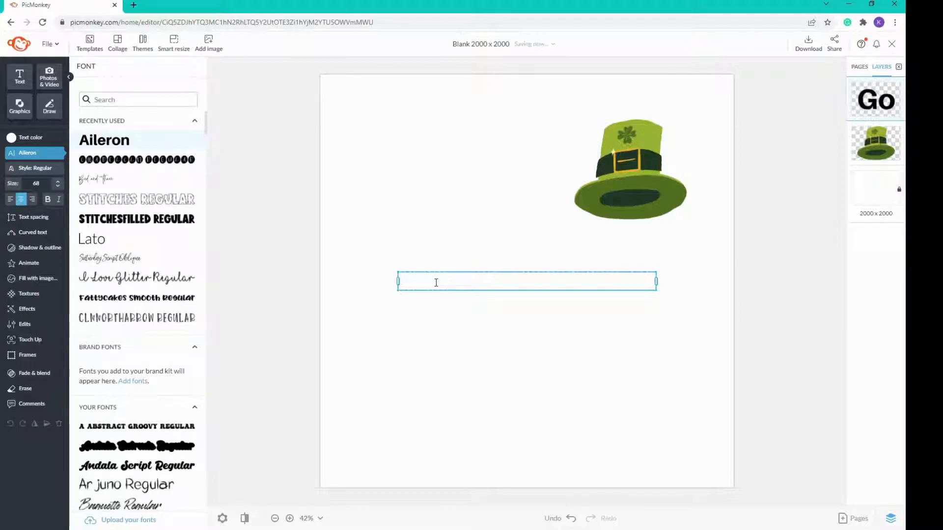
{"action": "type", "text": "OD"}
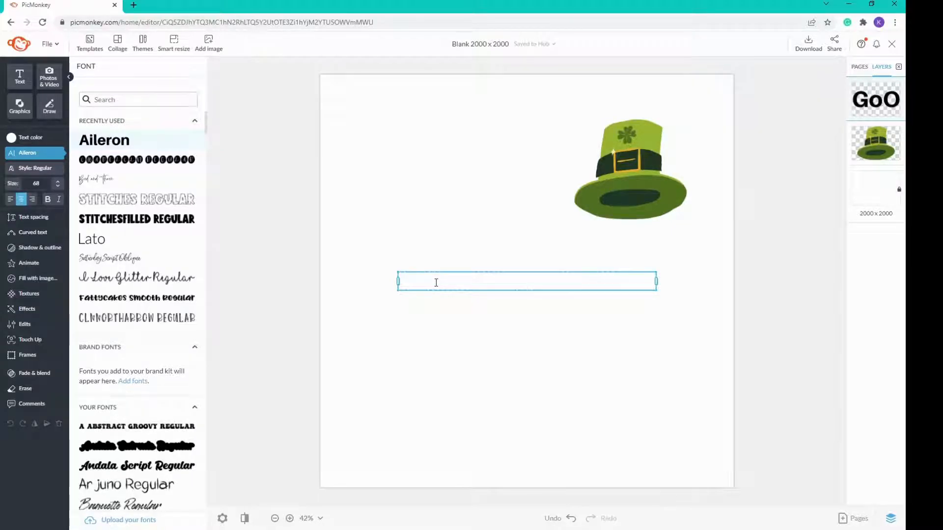
{"action": "key", "text": "BackSpace"}
{"action": "key", "text": "BackSpace"}
{"action": "key", "text": "BackSpace"}
{"action": "key", "text": "BackSpace"}
{"action": "type", "text": "Good"}
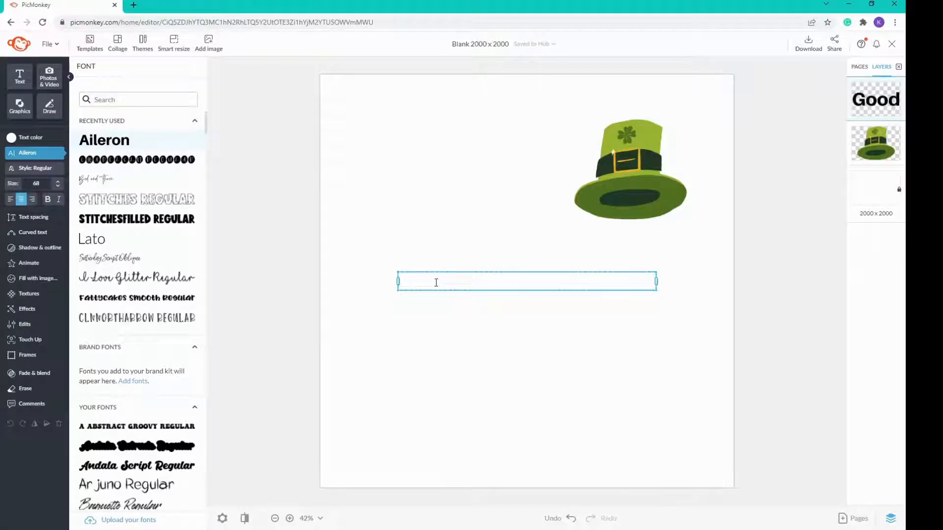
- Format the whole word "Good" in the Bird and Thorn font with black (#000000) text
{"action": "key", "text": "ctrl+a"}
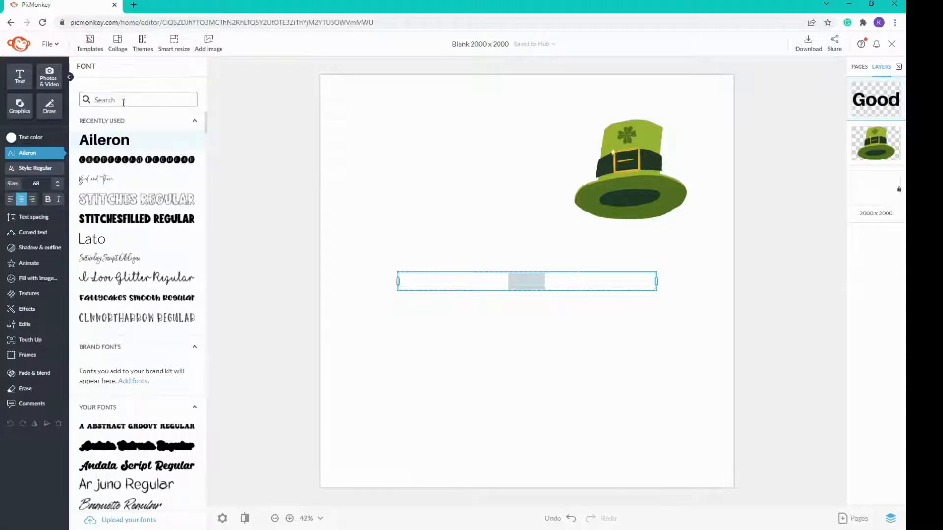
{"action": "left_click", "coordinate": [103, 180]}
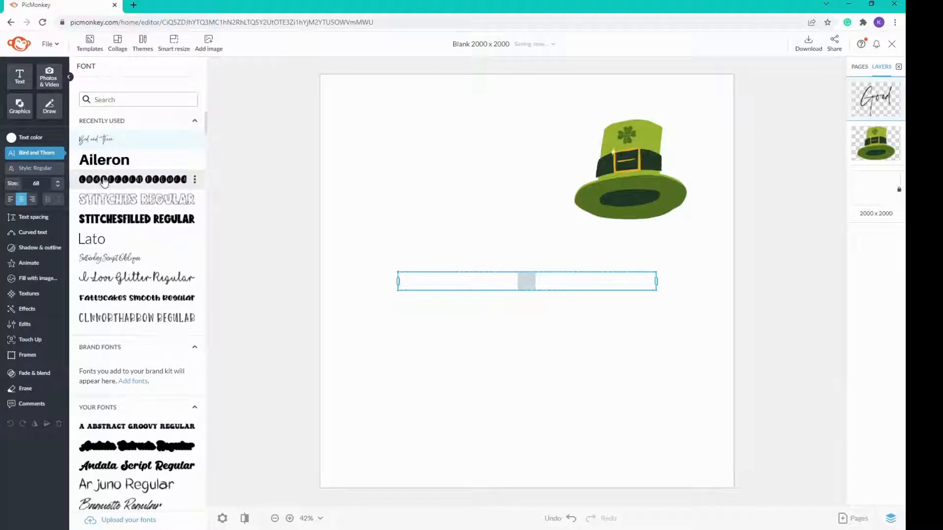
{"action": "left_click", "coordinate": [39, 139]}
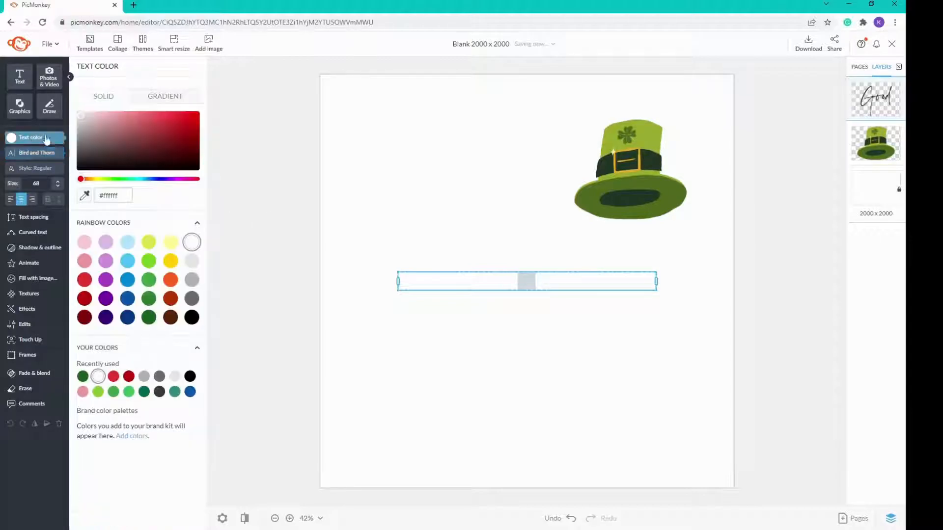
{"action": "left_click", "coordinate": [192, 318]}
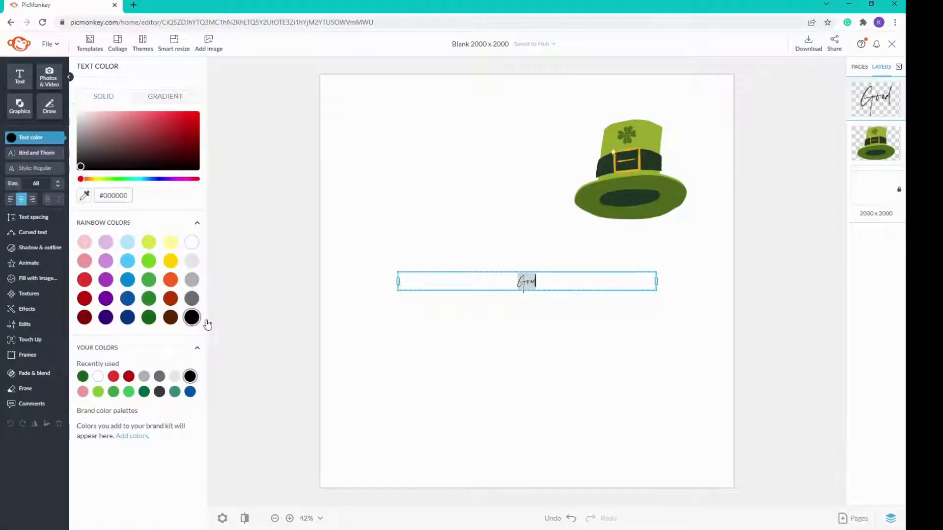
{"action": "key", "text": "Escape"}
- Narrow the "Good" text box, enlarge the text to size 317 and place the word just left of the hat
{"action": "left_click_drag", "start_coordinate": [651, 281], "coordinate": [460, 282]}
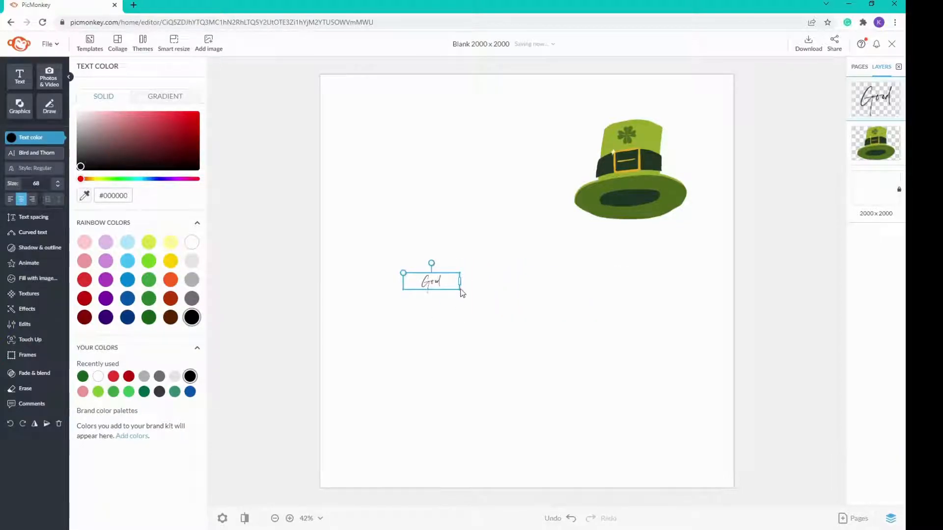
{"action": "left_click", "coordinate": [461, 290]}
{"action": "left_click", "coordinate": [429, 282]}
{"action": "left_click", "coordinate": [37, 153]}
{"action": "left_click_drag", "start_coordinate": [404, 272], "coordinate": [343, 232]}
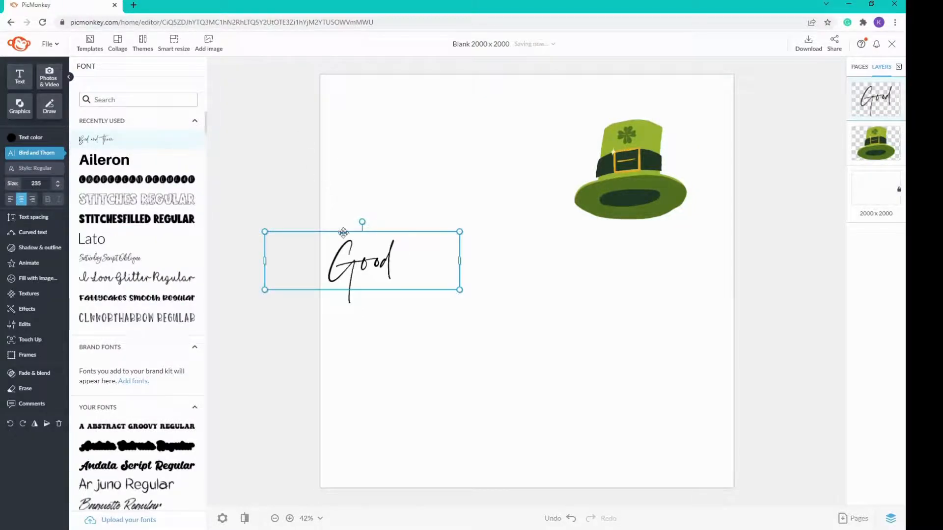
{"action": "left_click_drag", "start_coordinate": [403, 231], "coordinate": [548, 162]}
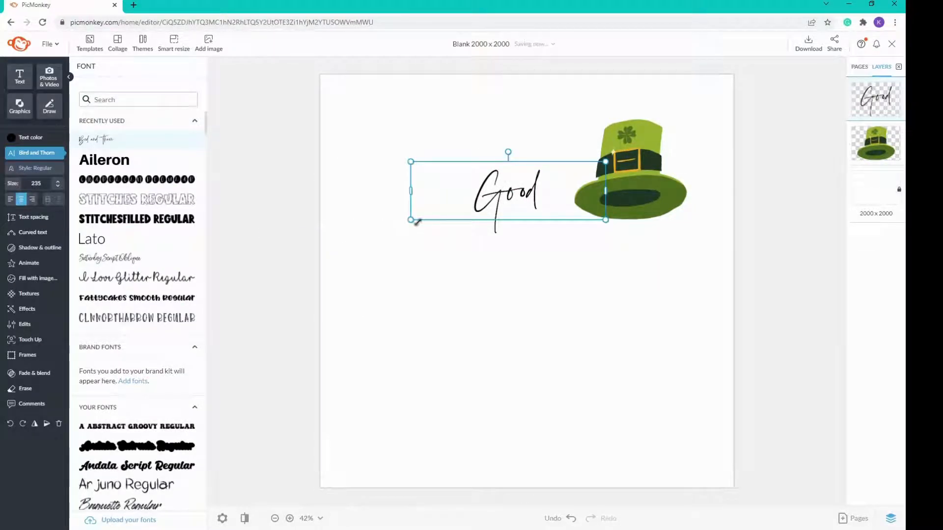
{"action": "left_click_drag", "start_coordinate": [408, 216], "coordinate": [370, 261]}
{"action": "left_click_drag", "start_coordinate": [443, 202], "coordinate": [483, 178]}
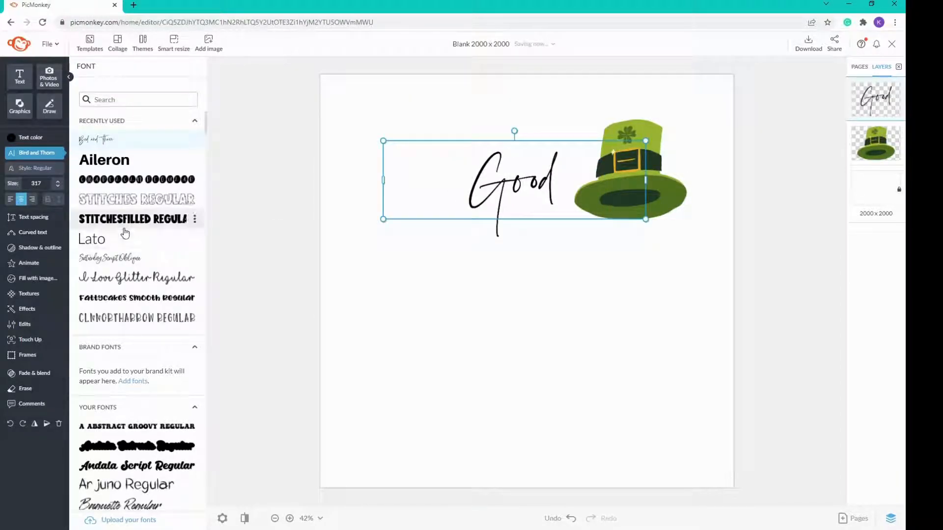
- Add a second text box reading "LUCK" in the Stitches Regular font below "Good"
{"action": "left_click", "coordinate": [19, 80]}
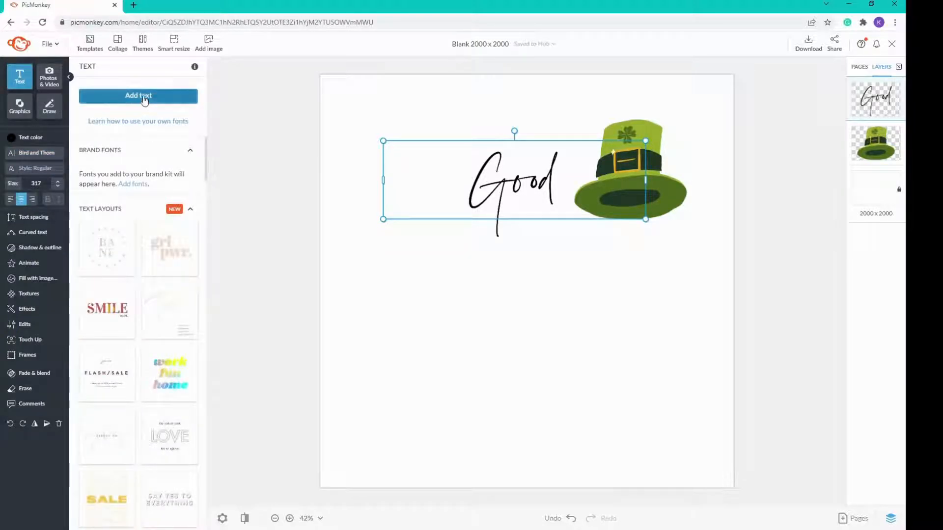
{"action": "left_click", "coordinate": [144, 97]}
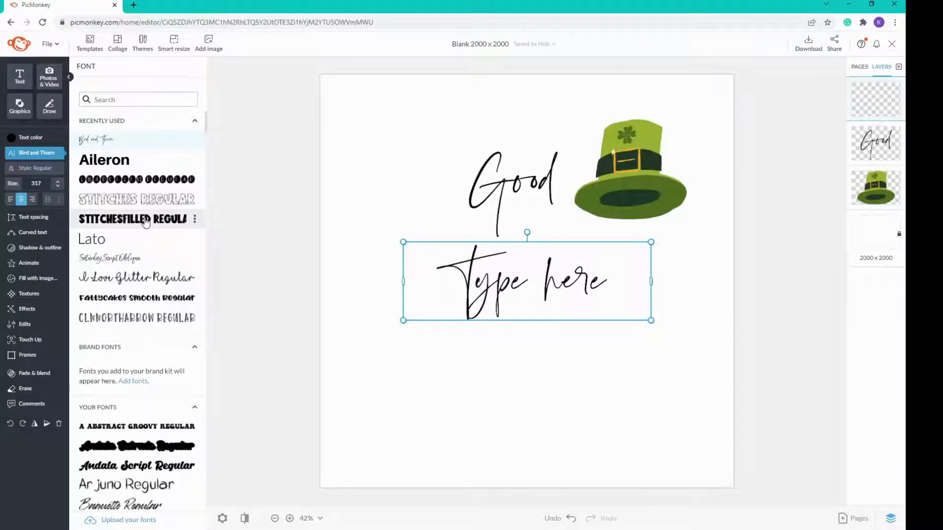
{"action": "left_click", "coordinate": [137, 199]}
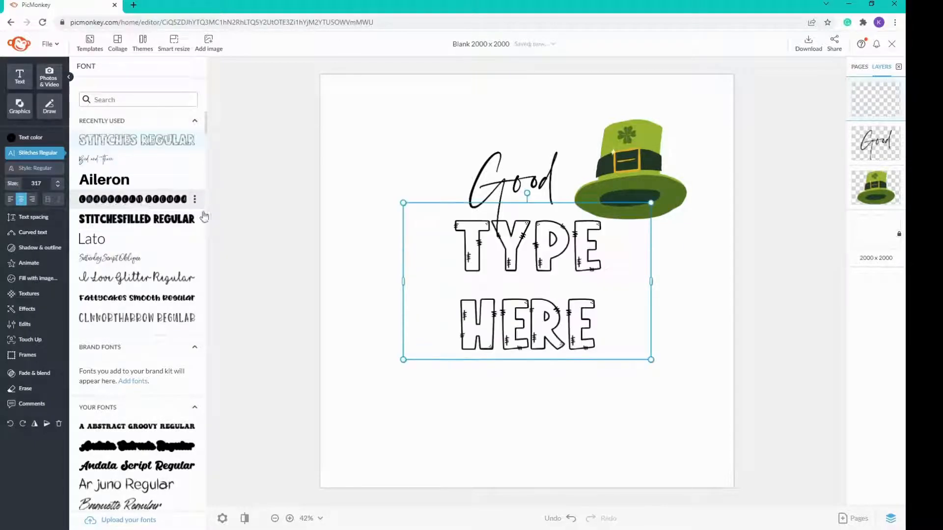
{"action": "double_click", "coordinate": [472, 301]}
{"action": "type", "text": "LUCK"}
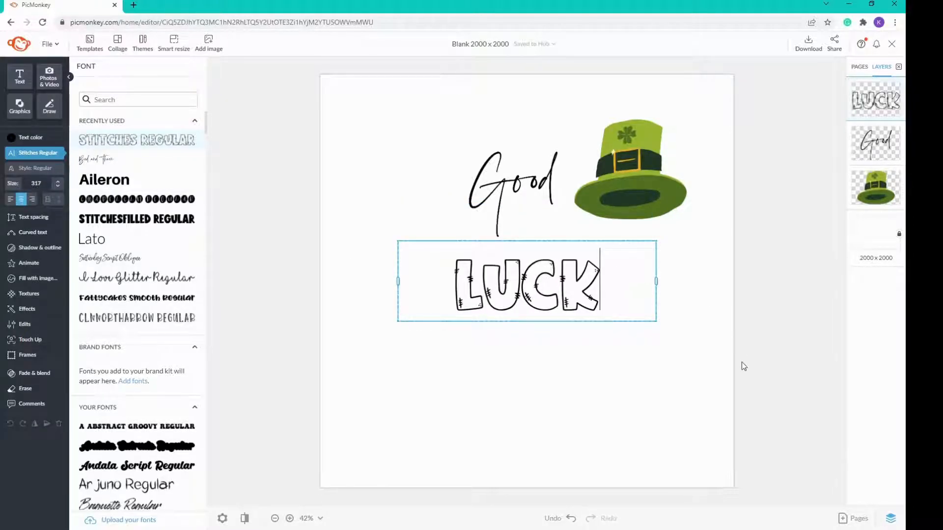
{"action": "key", "text": "Escape"}
- Narrow the "LUCK" text box, enlarge it to size 375 directly beneath "Good" and keep the Stitches Regular font
{"action": "left_click_drag", "start_coordinate": [637, 280], "coordinate": [568, 284]}
{"action": "left_click_drag", "start_coordinate": [496, 301], "coordinate": [570, 284]}
{"action": "left_click_drag", "start_coordinate": [475, 300], "coordinate": [442, 311]}
{"action": "left_click_drag", "start_coordinate": [533, 287], "coordinate": [545, 276]}
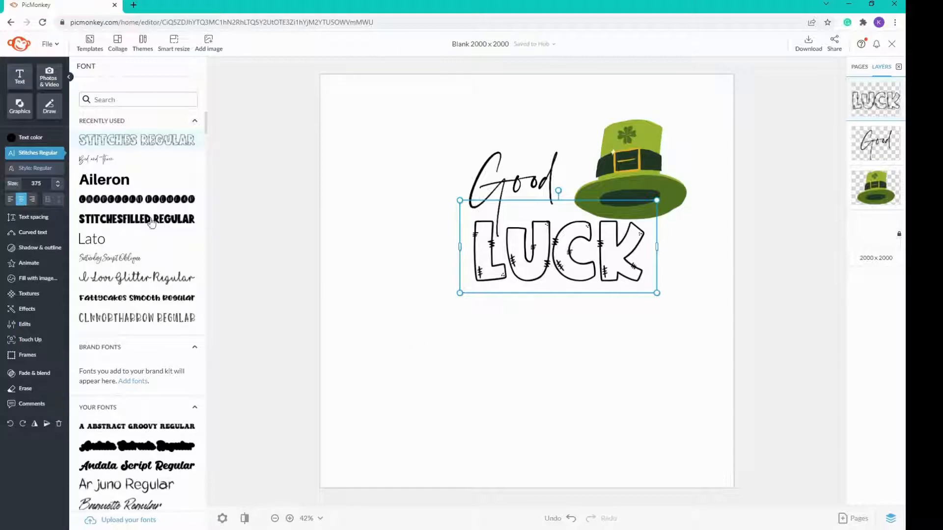
{"action": "left_click", "coordinate": [172, 225]}
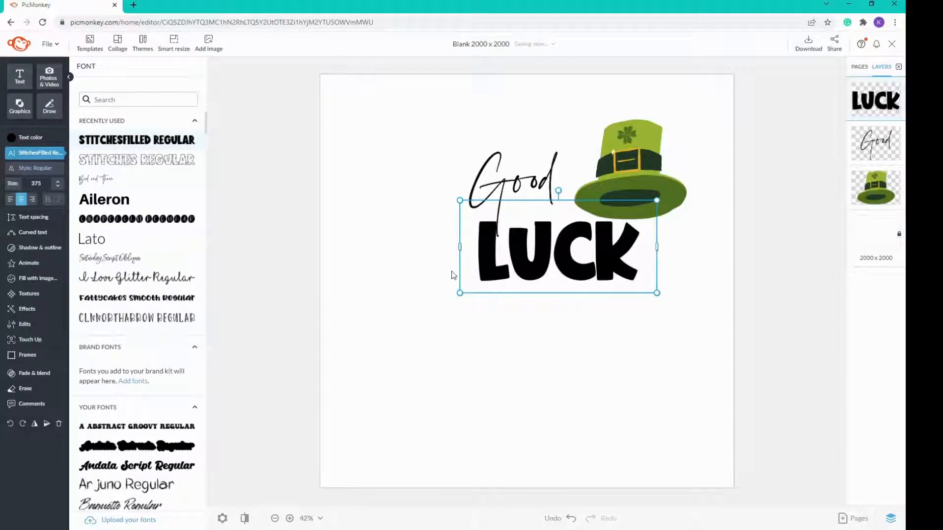
{"action": "left_click", "coordinate": [143, 159]}
- Add a text box with the single letter "L" in StitchesFilled Regular below "LUCK" and narrow it around the letter
{"action": "left_click", "coordinate": [29, 80]}
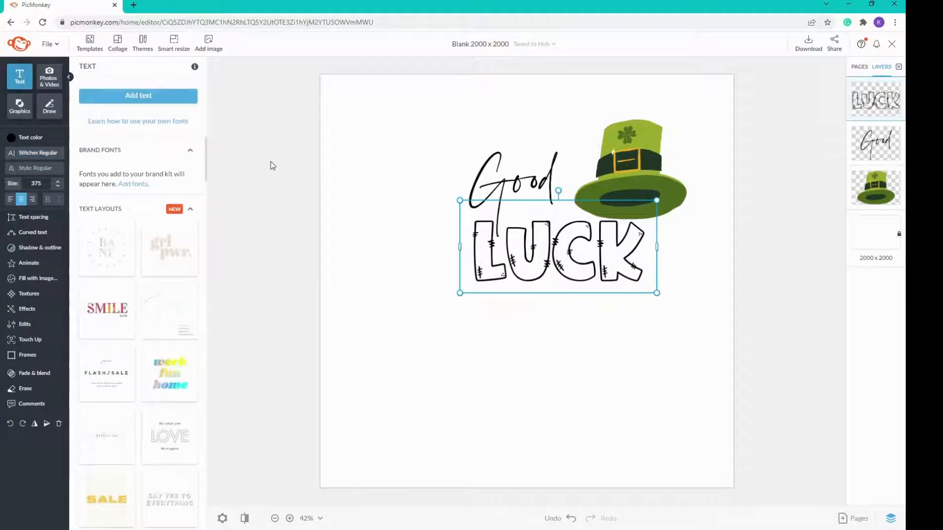
{"action": "left_click", "coordinate": [145, 103]}
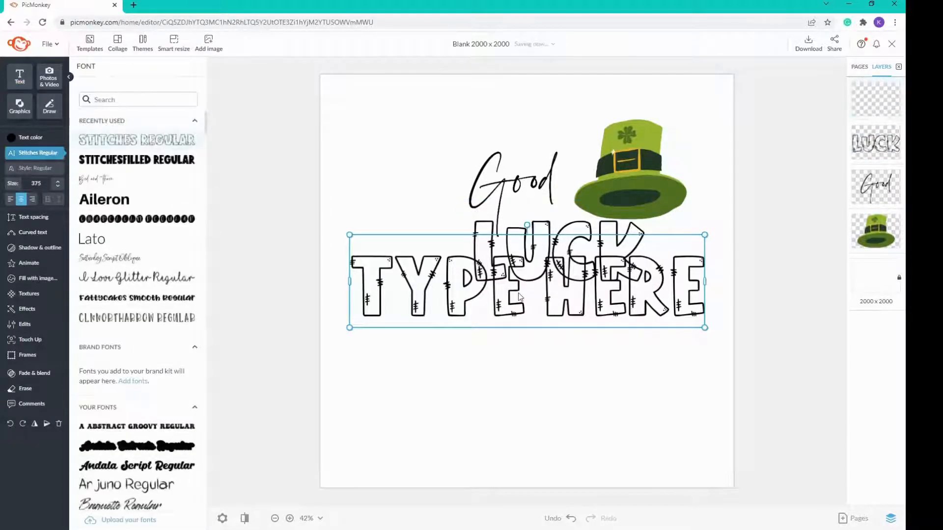
{"action": "left_click_drag", "start_coordinate": [436, 281], "coordinate": [436, 328]}
{"action": "left_click", "coordinate": [170, 160]}
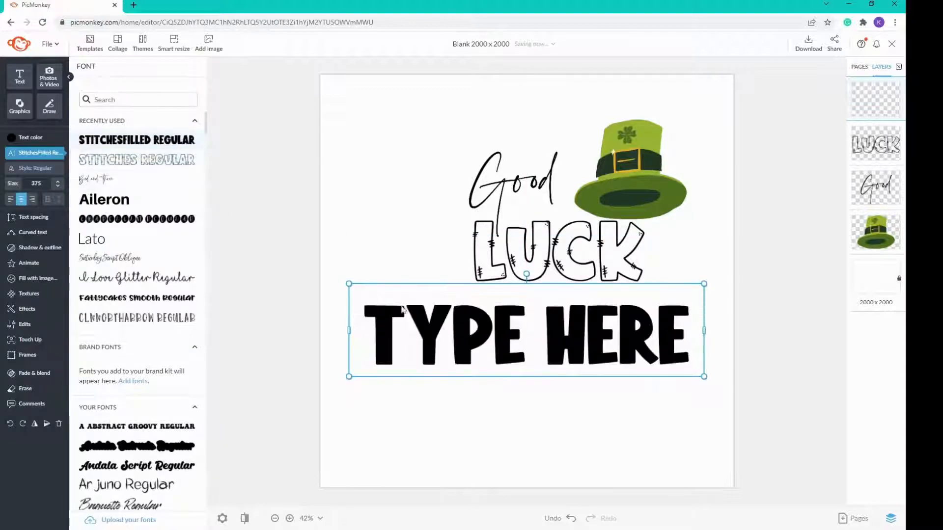
{"action": "double_click", "coordinate": [667, 336]}
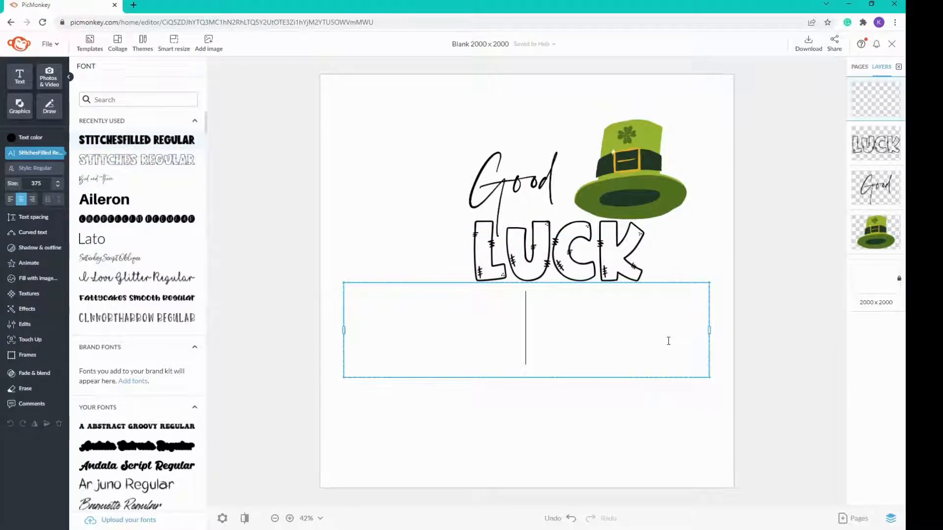
{"action": "type", "text": "L"}
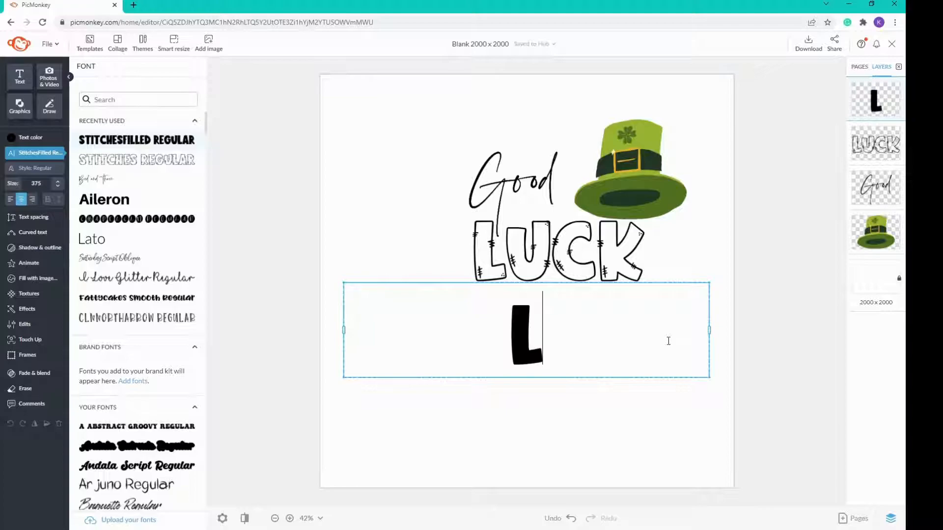
{"action": "left_click_drag", "start_coordinate": [709, 328], "coordinate": [416, 331]}
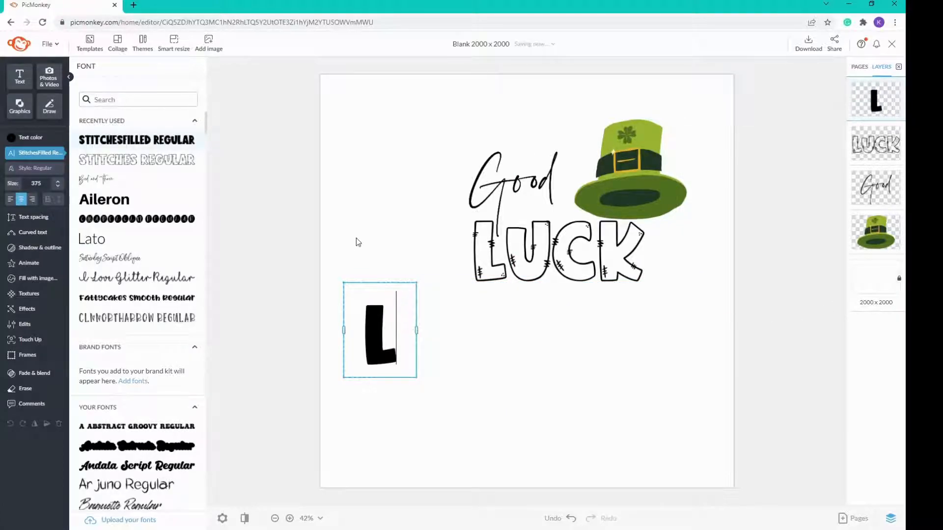
{"action": "left_click", "coordinate": [374, 330]}
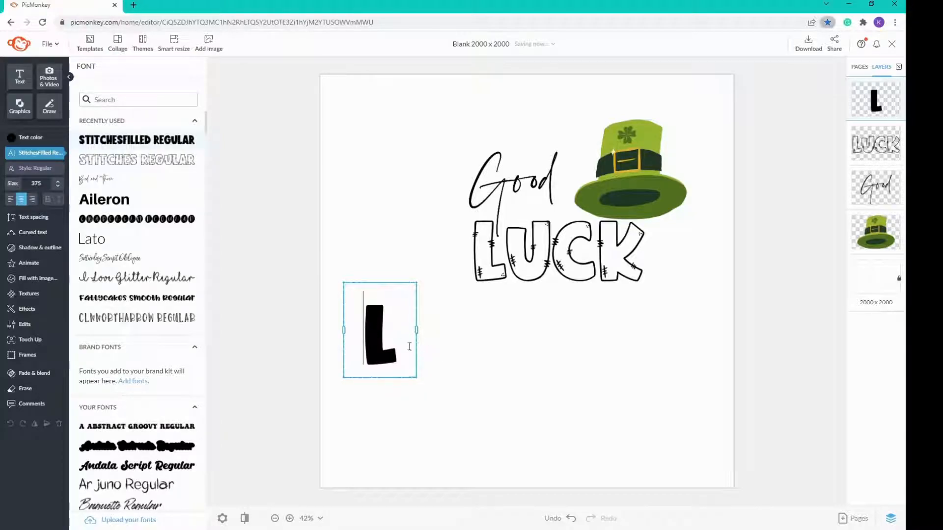
{"action": "left_click", "coordinate": [418, 333]}
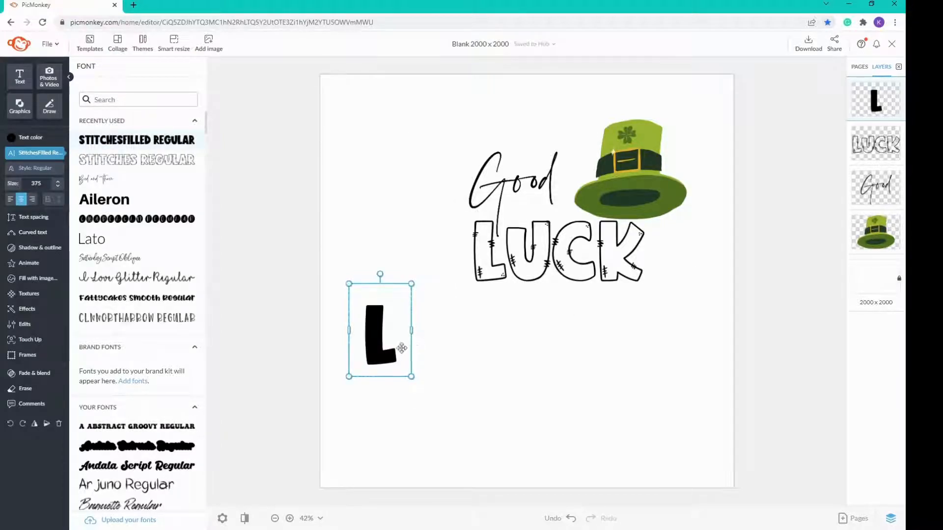
- Duplicate the filled "L", place the copy to its right and change its letter to "U"
{"action": "key", "text": "ctrl+v"}
{"action": "left_click_drag", "start_coordinate": [397, 347], "coordinate": [445, 336]}
{"action": "double_click", "coordinate": [444, 336]}
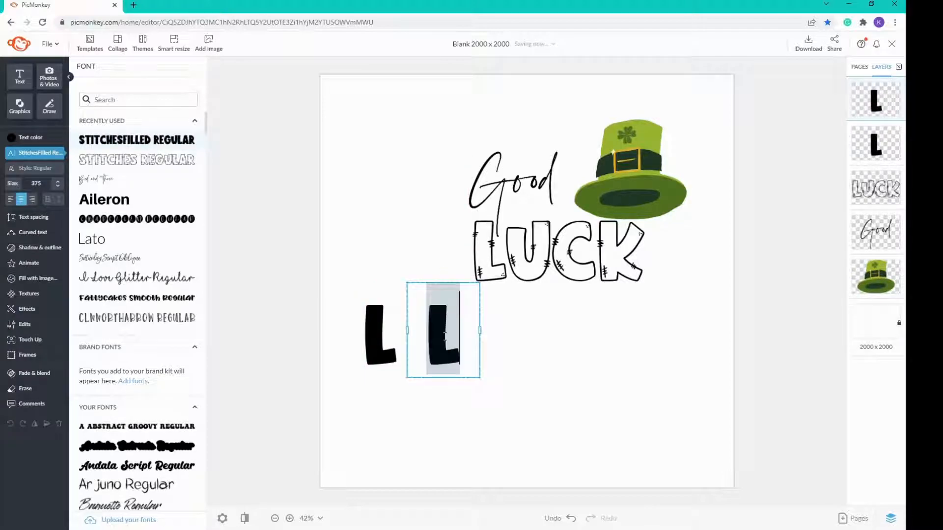
{"action": "type", "text": "U"}
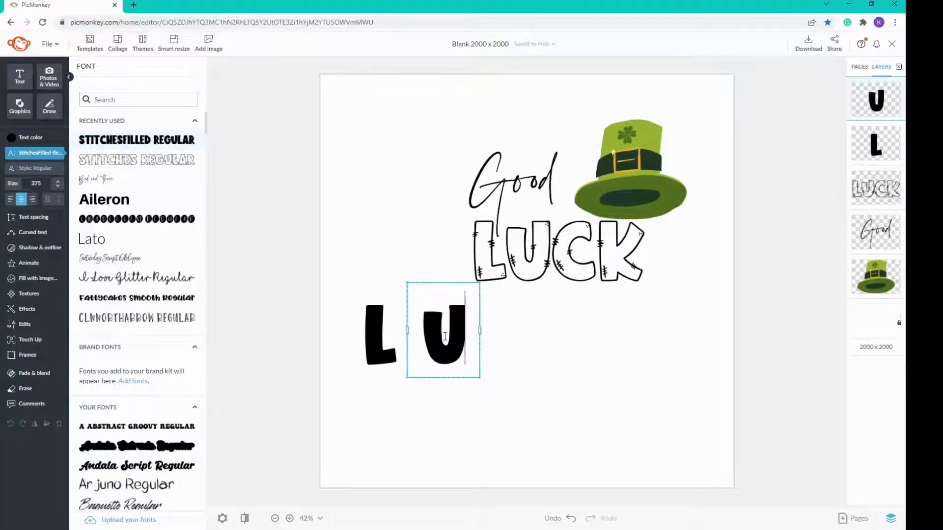
{"action": "key", "text": "Escape"}
- Duplicate the filled "U", place the copy to its right and change its letter to "C"
{"action": "key", "text": "ctrl+c"}
{"action": "key", "text": "ctrl+v"}
{"action": "left_click_drag", "start_coordinate": [462, 342], "coordinate": [514, 335]}
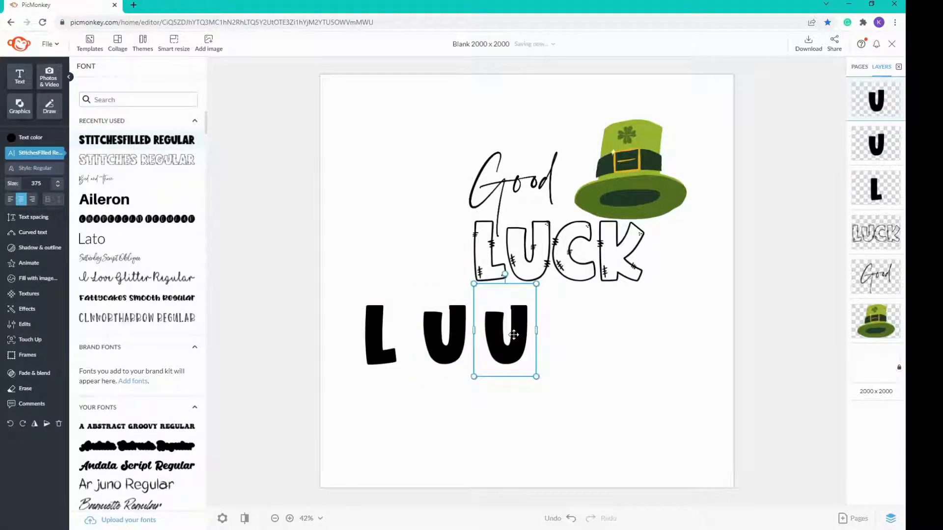
{"action": "double_click", "coordinate": [513, 335]}
{"action": "type", "text": "C"}
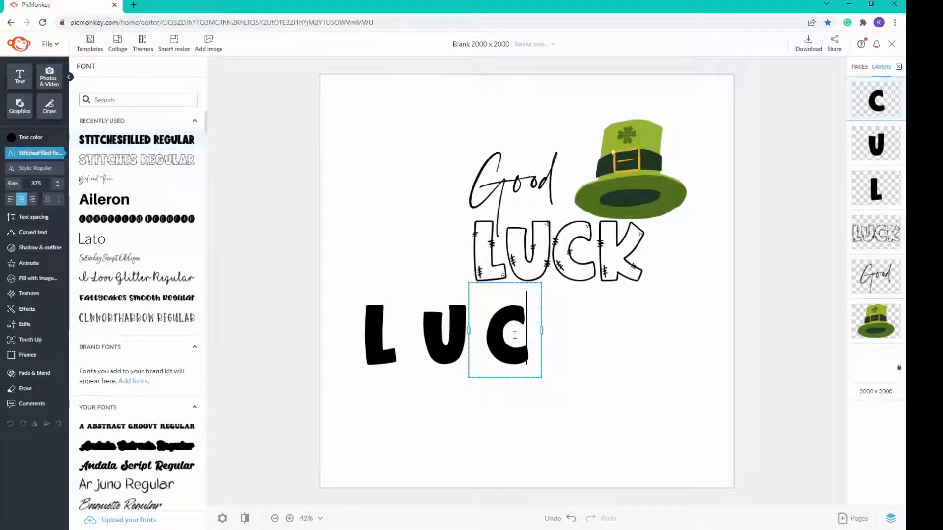
- Duplicate the filled "C", place the copy to its right and change its letter to "K"
{"action": "key", "text": "Escape"}
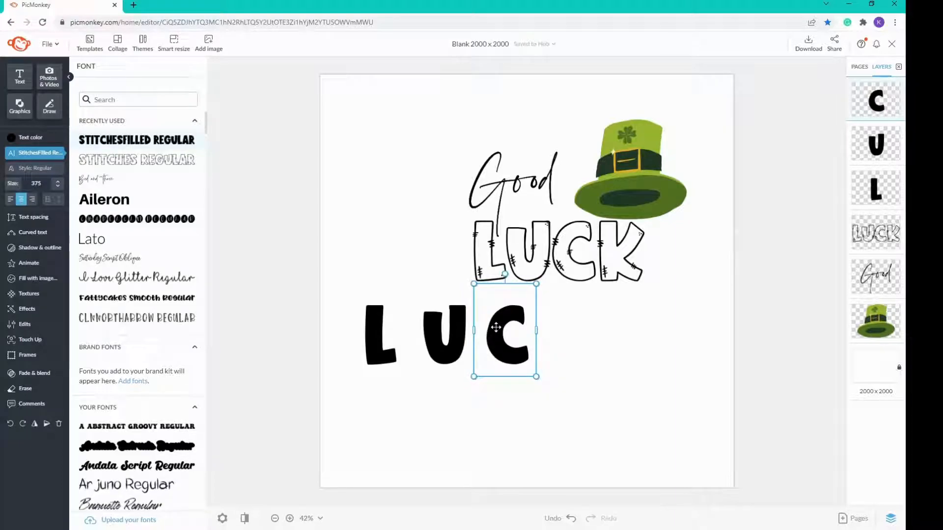
{"action": "key", "text": "ctrl+c"}
{"action": "key", "text": "ctrl+v"}
{"action": "left_click_drag", "start_coordinate": [508, 337], "coordinate": [572, 334]}
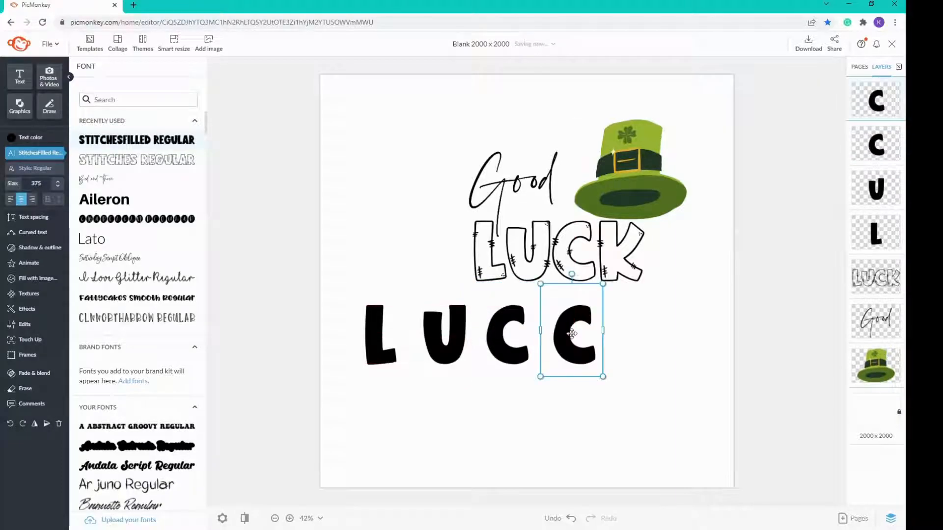
{"action": "double_click", "coordinate": [570, 334]}
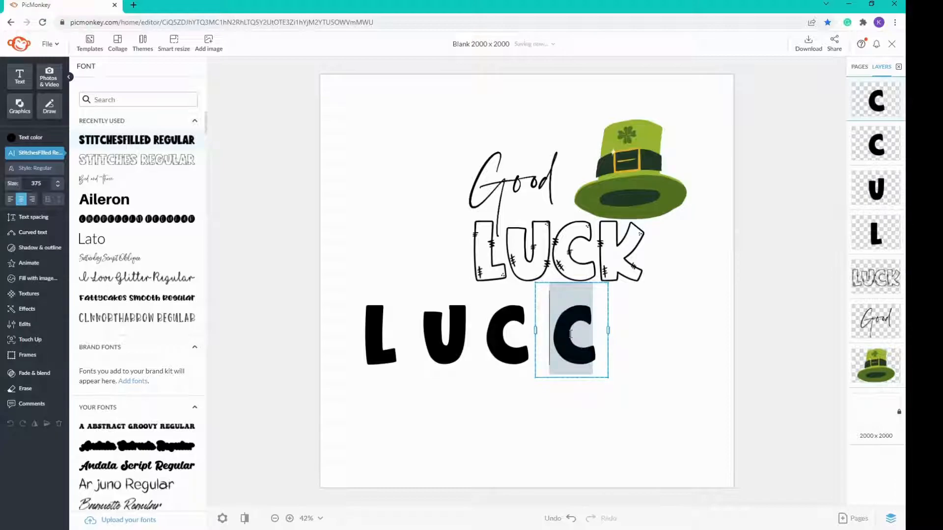
{"action": "type", "text": "K"}
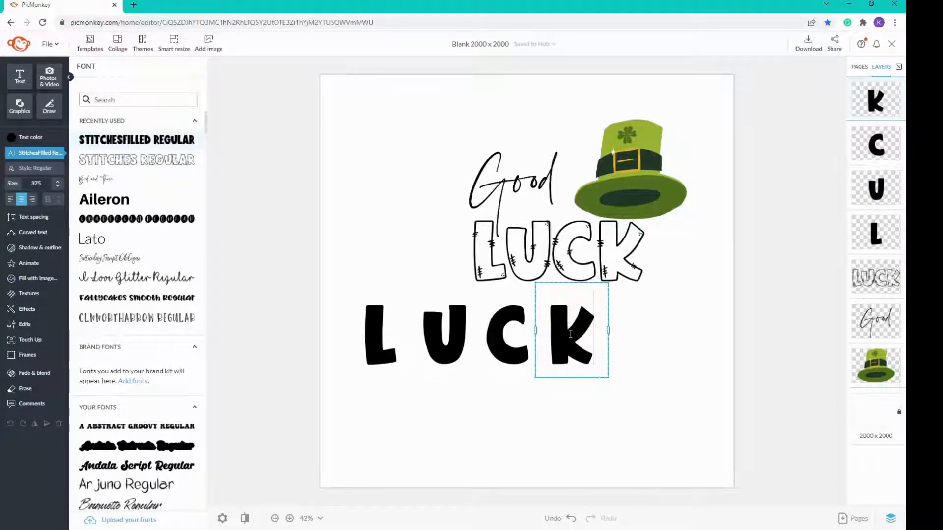
{"action": "left_click", "coordinate": [557, 407]}
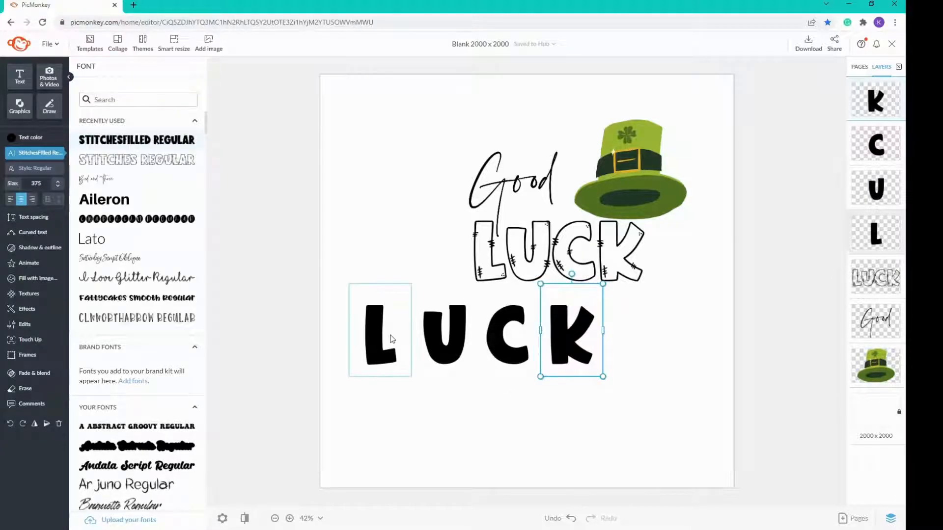
{"action": "left_click", "coordinate": [415, 397]}
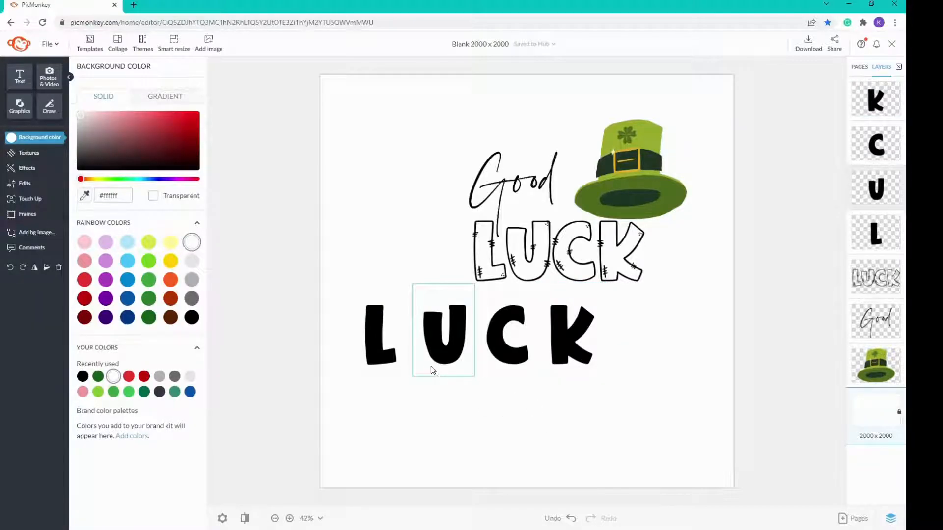
- Apply the green plaid image from the computer as a custom texture on the filled "L" with 0% fade
{"action": "left_click", "coordinate": [371, 328]}
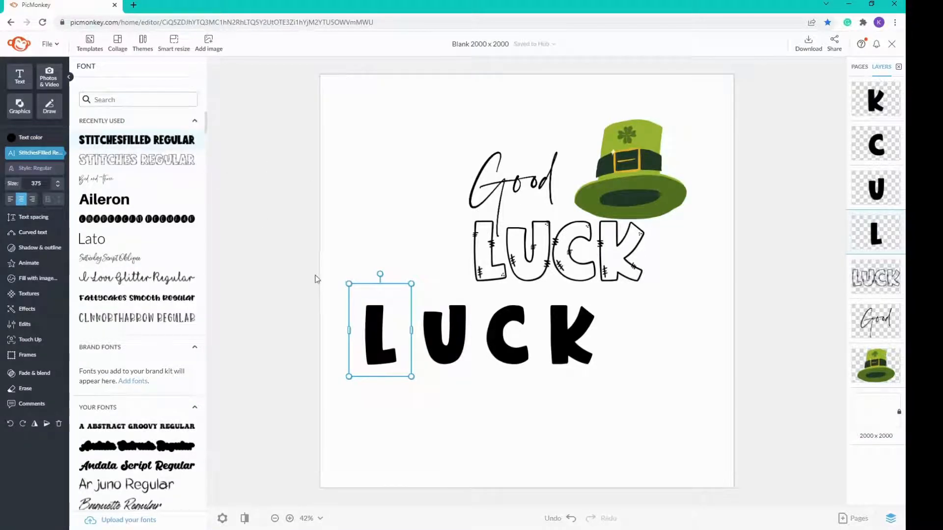
{"action": "left_click", "coordinate": [33, 299]}
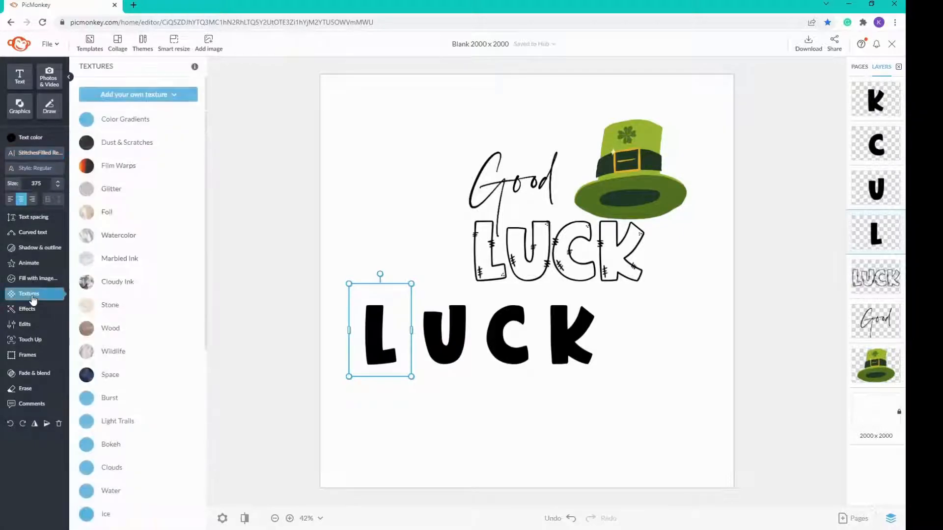
{"action": "left_click", "coordinate": [138, 95]}
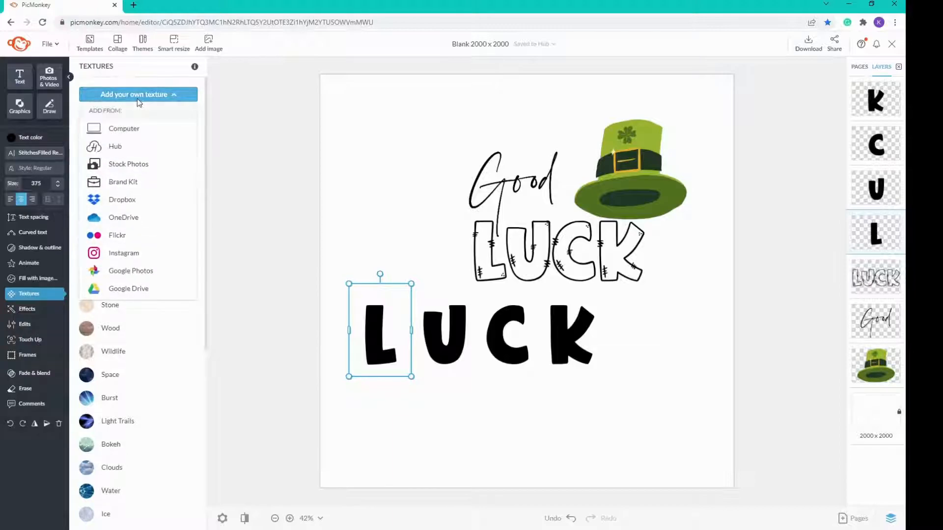
{"action": "left_click", "coordinate": [129, 136]}
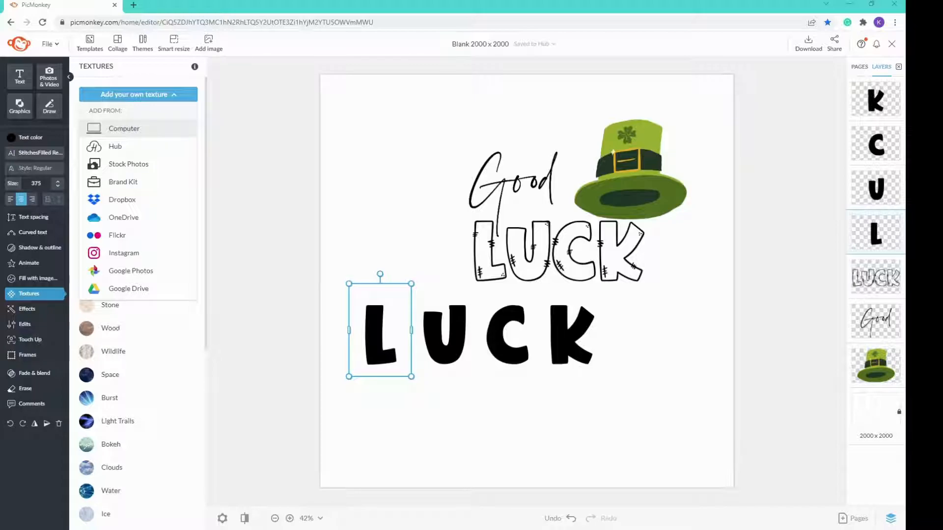
{"action": "left_click", "coordinate": [595, 478]}
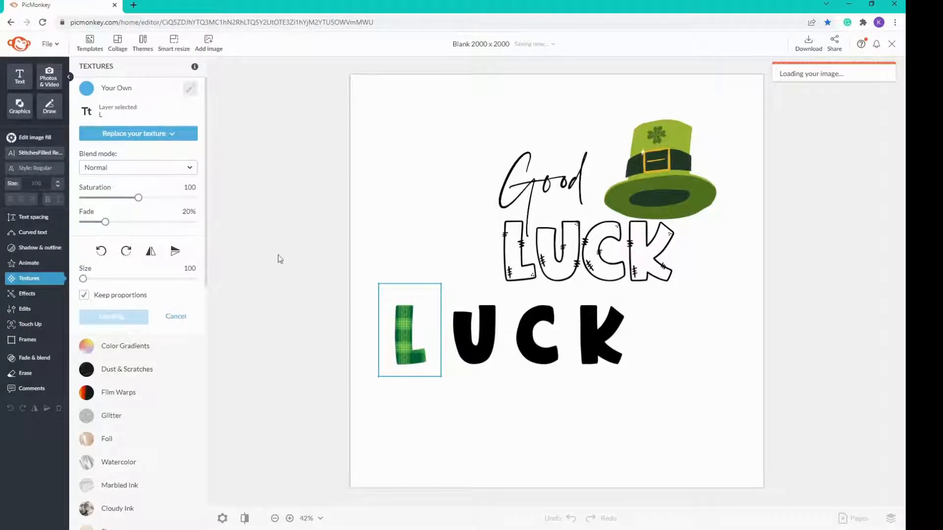
{"action": "left_click_drag", "start_coordinate": [105, 222], "coordinate": [79, 223]}
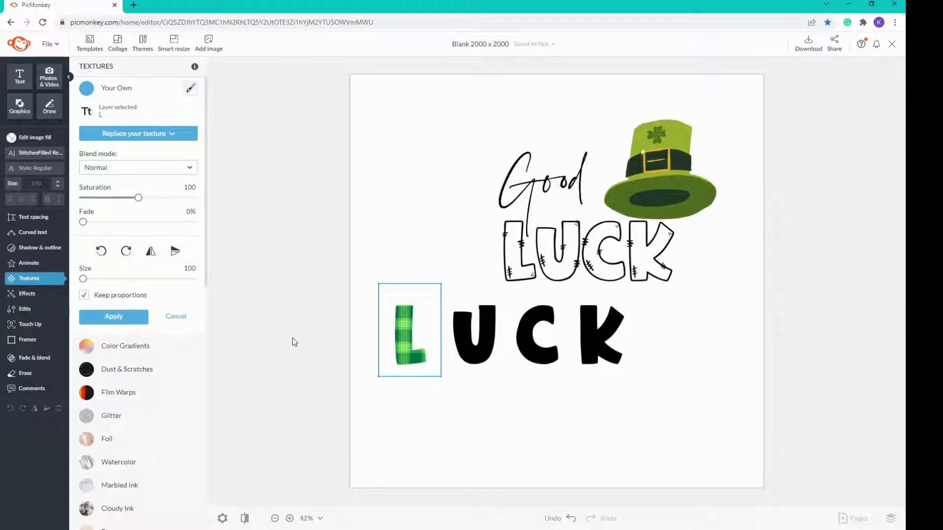
{"action": "left_click", "coordinate": [113, 317]}
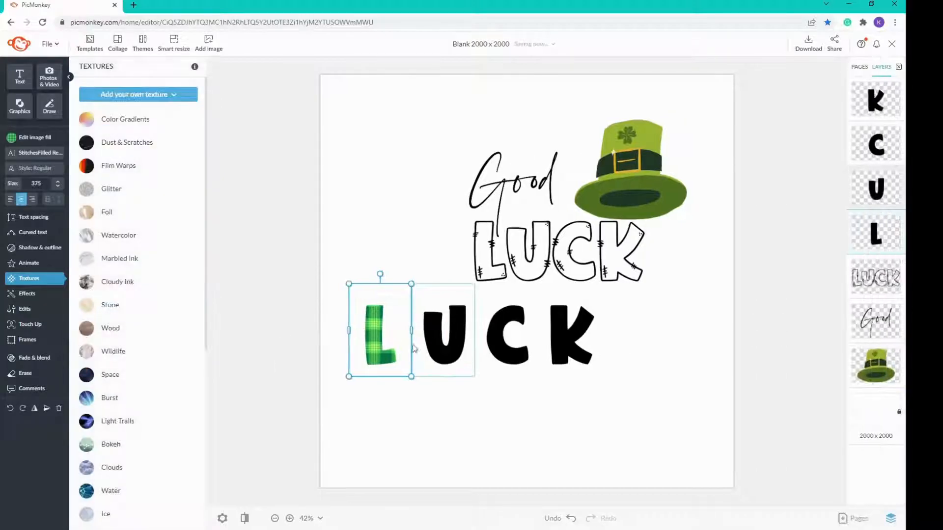
- Apply the white image with scattered green shamrocks from the computer as a texture on the filled "U" with 0% fade
{"action": "left_click", "coordinate": [444, 339]}
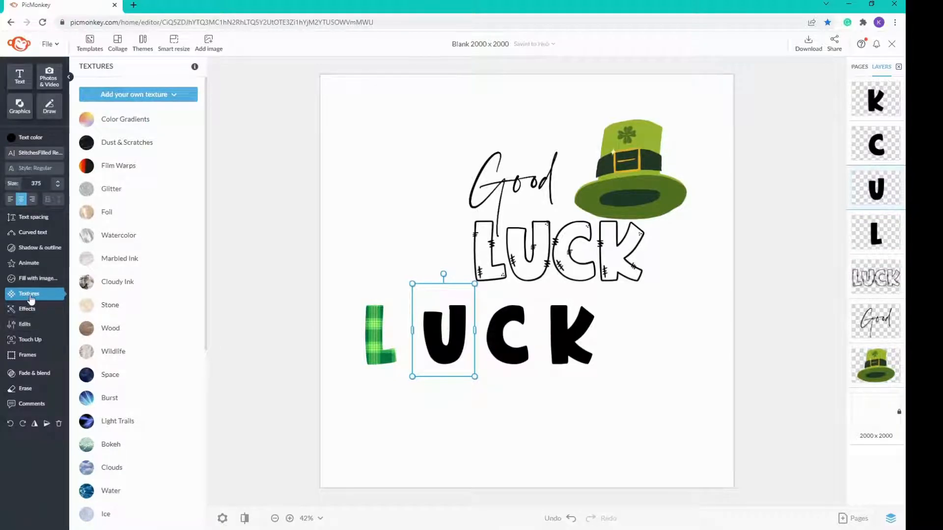
{"action": "left_click", "coordinate": [133, 95]}
{"action": "left_click", "coordinate": [135, 129]}
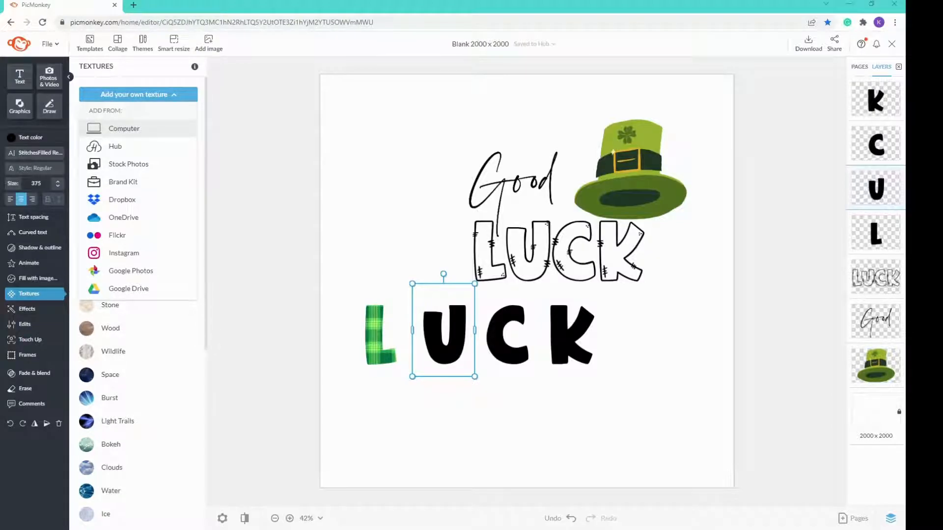
{"action": "left_click", "coordinate": [599, 478]}
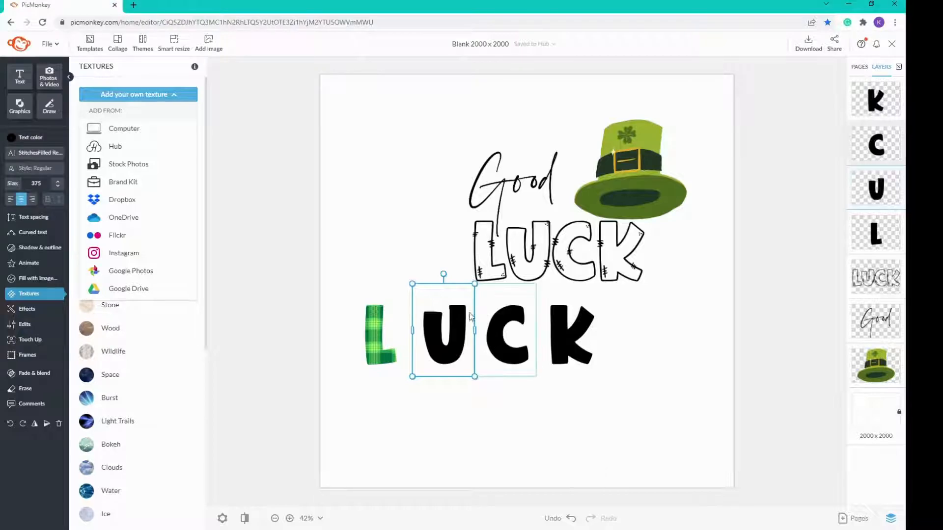
{"action": "left_click_drag", "start_coordinate": [106, 222], "coordinate": [82, 221]}
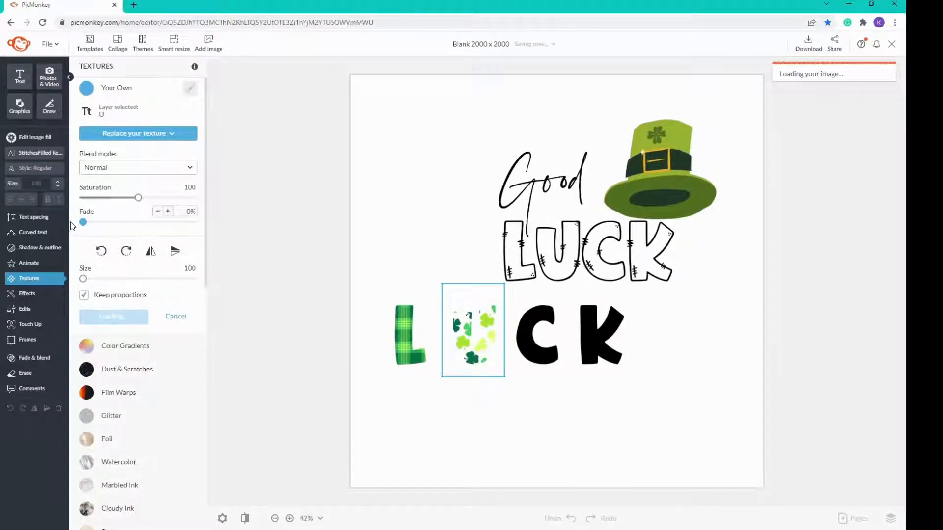
{"action": "left_click", "coordinate": [128, 317]}
- Apply the green and orange diagonal stripe image from the computer as a texture on the filled "C" with 0% fade
{"action": "left_click", "coordinate": [515, 327]}
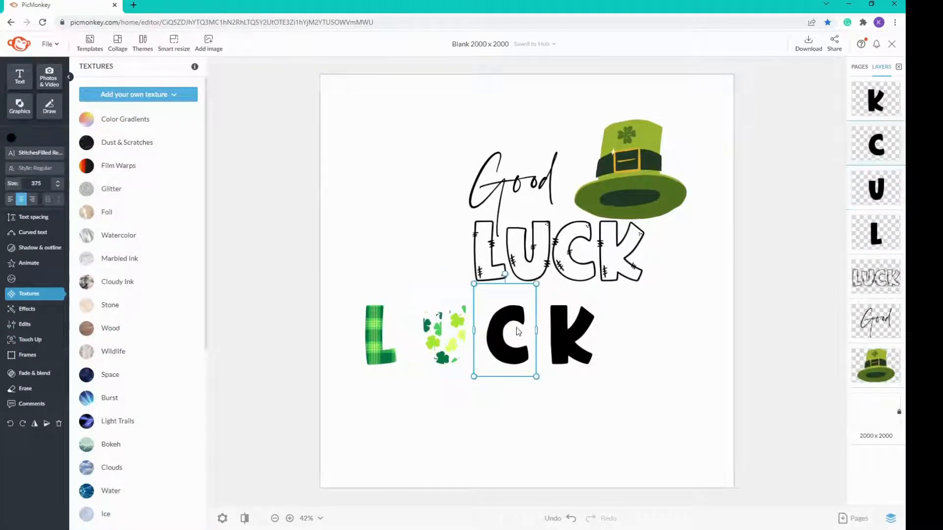
{"action": "left_click", "coordinate": [112, 99]}
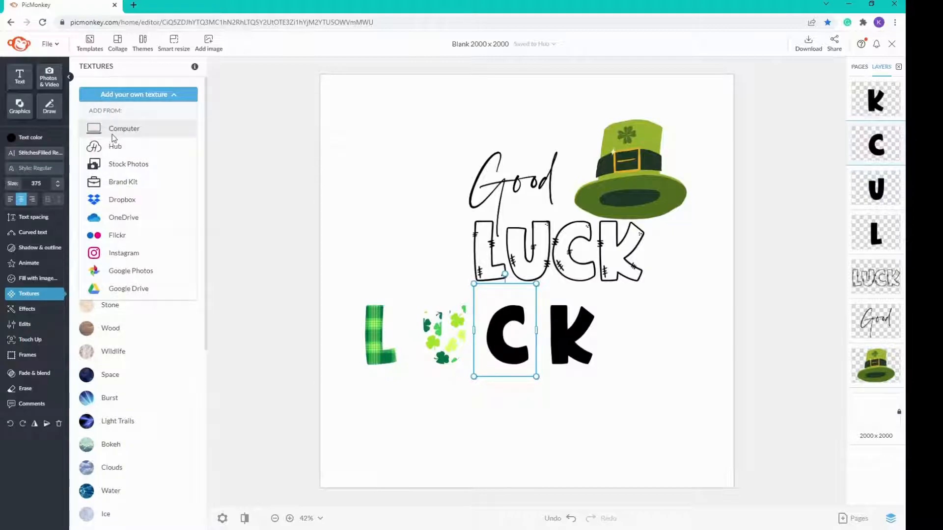
{"action": "left_click", "coordinate": [112, 130]}
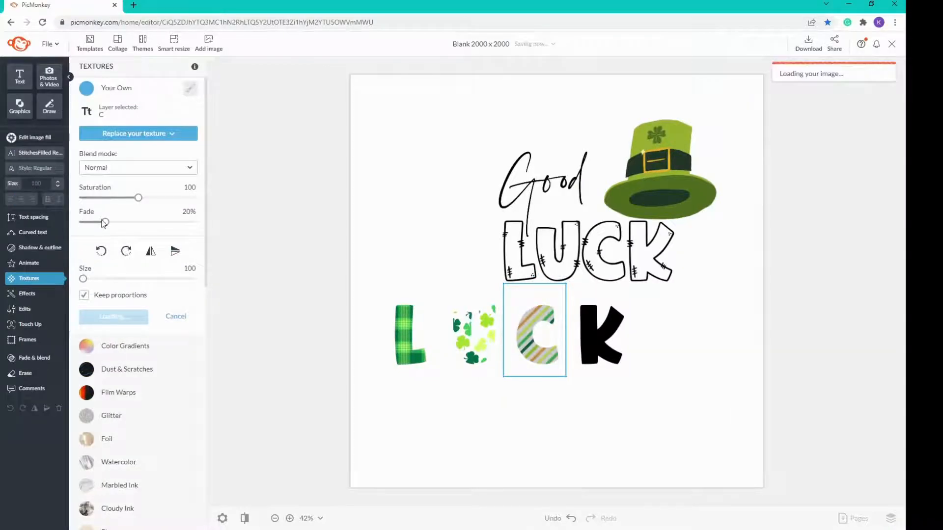
{"action": "left_click_drag", "start_coordinate": [104, 224], "coordinate": [83, 222]}
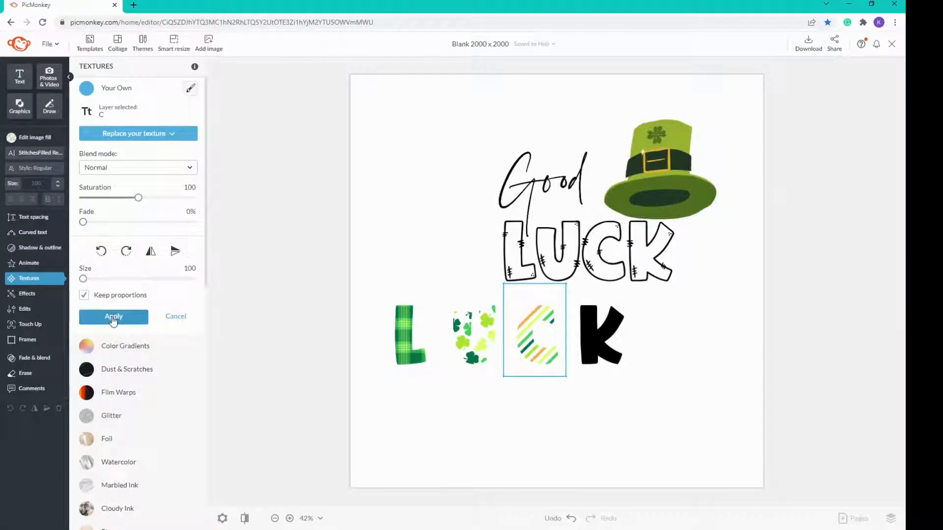
{"action": "left_click", "coordinate": [114, 317]}
- Apply the lime image with dark green clovers from the computer as a texture on the filled "K" with 0% fade
{"action": "left_click", "coordinate": [574, 345]}
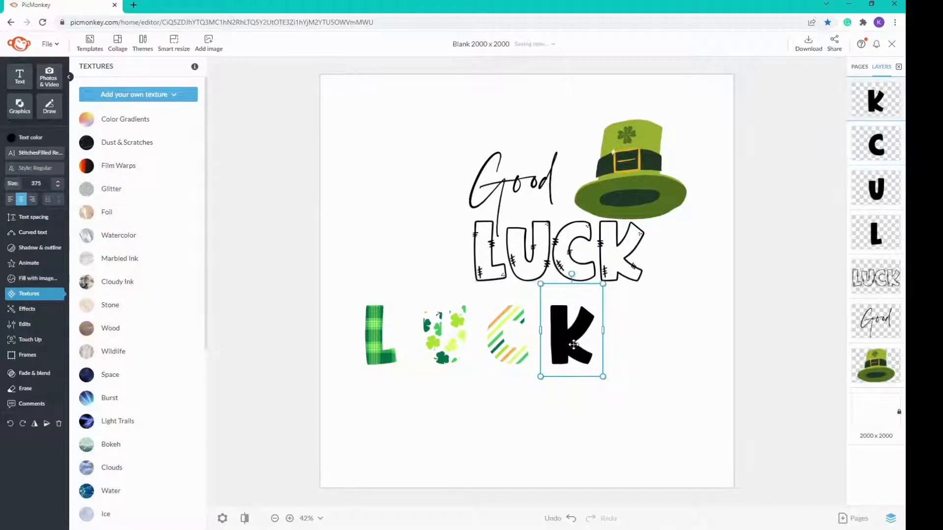
{"action": "left_click", "coordinate": [141, 90]}
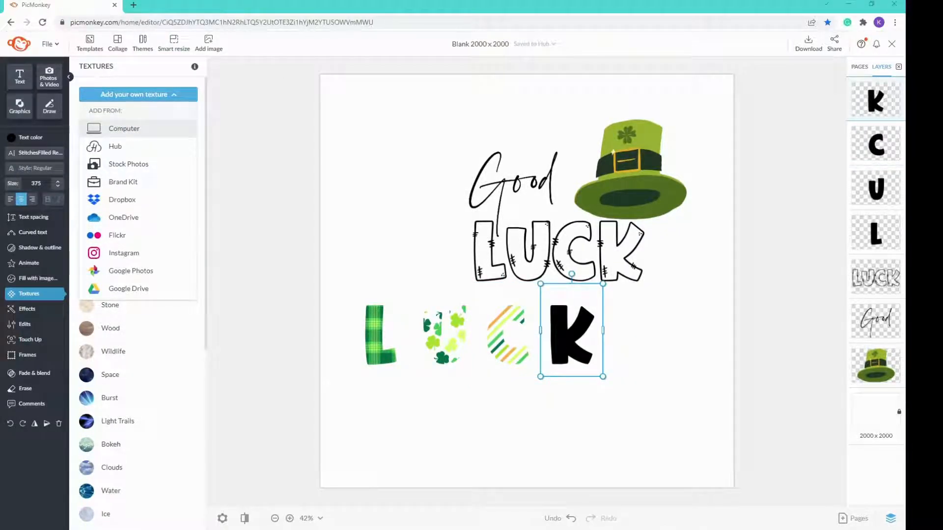
{"action": "left_click", "coordinate": [125, 128]}
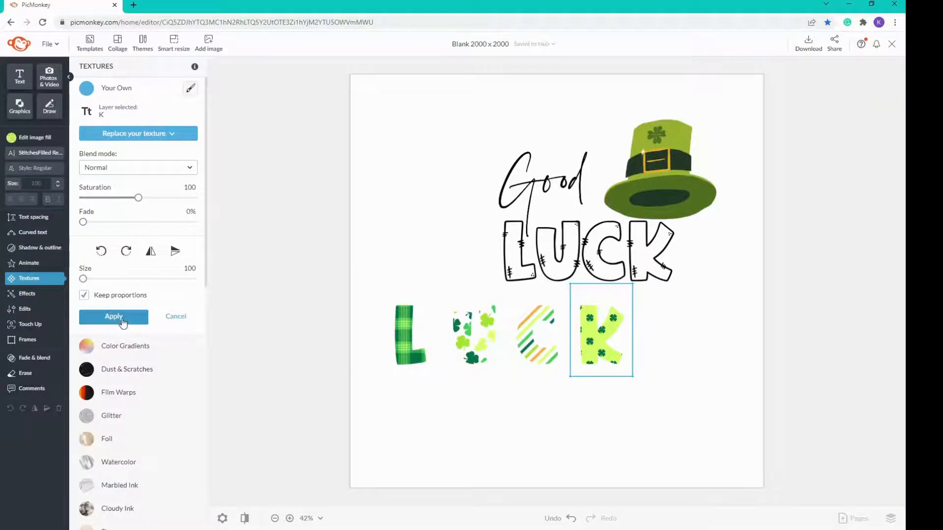
{"action": "left_click", "coordinate": [170, 317]}
- Move the plaid "L" onto the outlined "L", bring the outlined "LUCK" layer to the front and nudge the fill into alignment
{"action": "left_click_drag", "start_coordinate": [376, 348], "coordinate": [485, 263]}
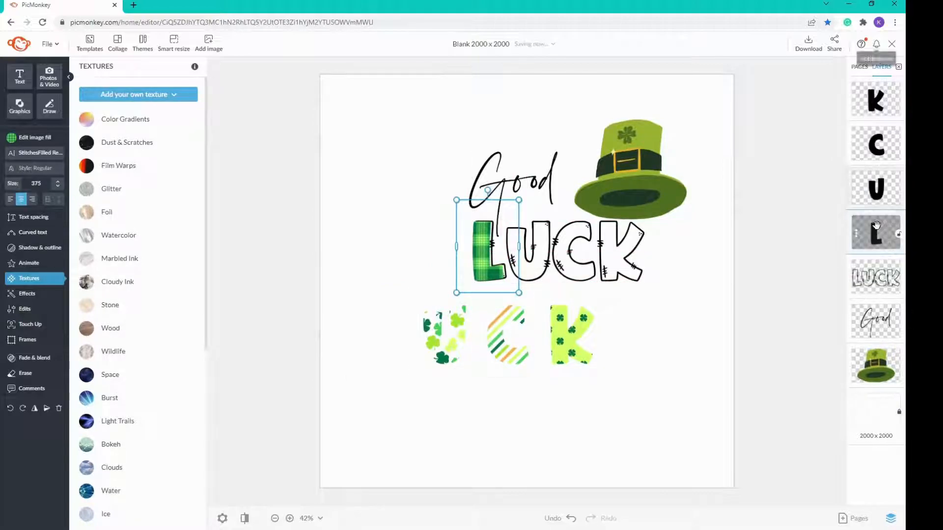
{"action": "left_click_drag", "start_coordinate": [882, 279], "coordinate": [875, 98]}
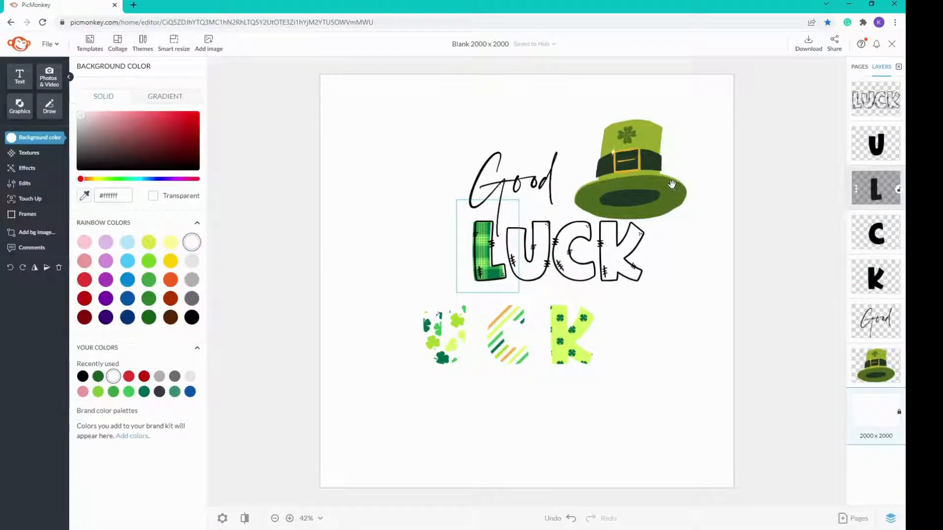
{"action": "key", "text": "Right"}
{"action": "key", "text": "Right"}
{"action": "key", "text": "Right"}
{"action": "key", "text": "Right"}
{"action": "key", "text": "Right"}
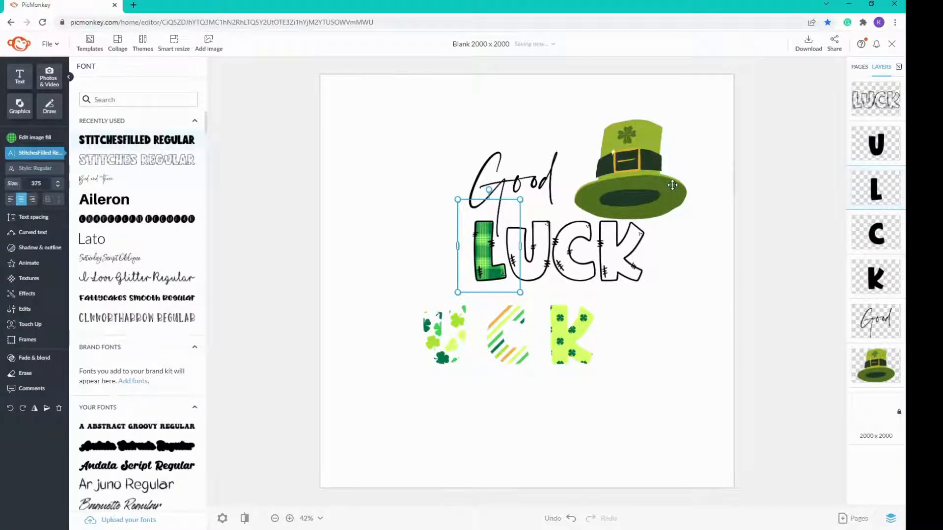
- Move the shamrock "U" onto the outlined "U" and nudge it until it fits inside the stitched outline
{"action": "left_click_drag", "start_coordinate": [434, 370], "coordinate": [524, 280]}
{"action": "key", "text": "Left"}
{"action": "key", "text": "Left"}
{"action": "key", "text": "Left"}
{"action": "key", "text": "Left"}
{"action": "key", "text": "Left"}
{"action": "key", "text": "Left"}
{"action": "key", "text": "Left"}
{"action": "key", "text": "Left"}
{"action": "key", "text": "Left"}
{"action": "key", "text": "Left"}
{"action": "key", "text": "Left"}
{"action": "key", "text": "Left"}
{"action": "key", "text": "Left"}
{"action": "key", "text": "Left"}
{"action": "key", "text": "Left"}
{"action": "key", "text": "Left"}
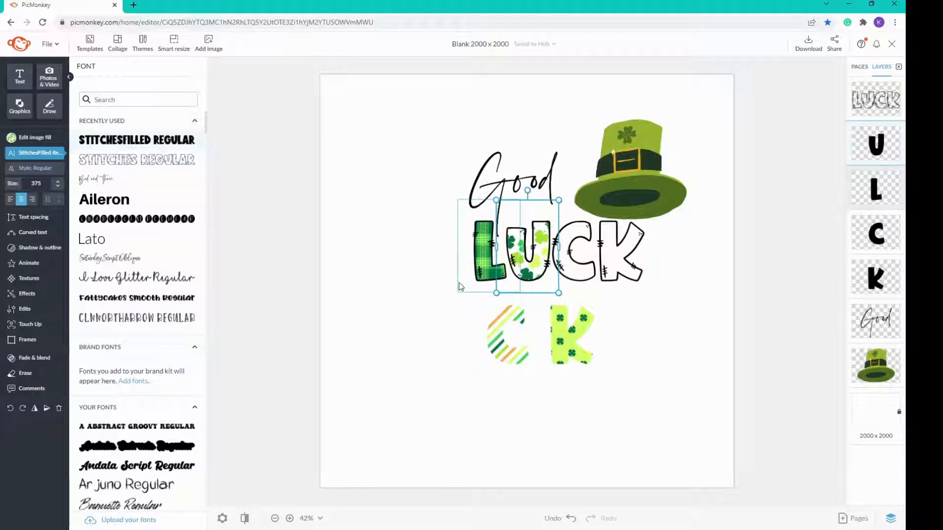
- Fit the striped "C" and the clover "K" inside their matching stitched outline letters
{"action": "left_click_drag", "start_coordinate": [501, 344], "coordinate": [560, 250]}
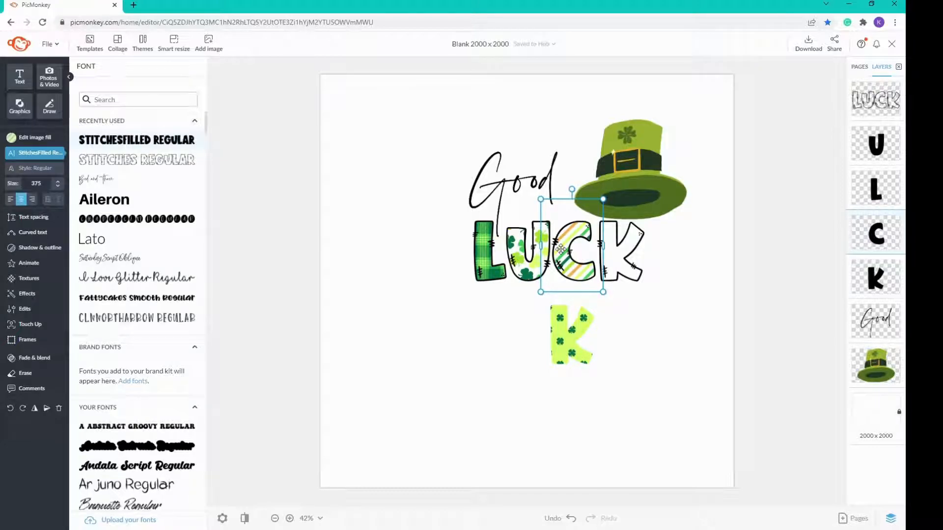
{"action": "left_click_drag", "start_coordinate": [565, 350], "coordinate": [615, 254]}
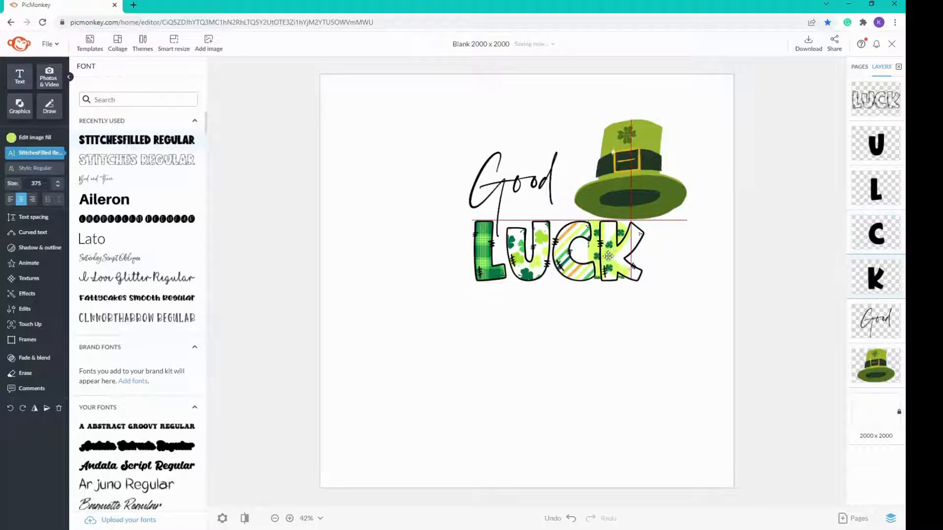
{"action": "key", "text": "Down"}
{"action": "key", "text": "Down"}
{"action": "key", "text": "Down"}
{"action": "key", "text": "Down"}
{"action": "key", "text": "Down"}
{"action": "key", "text": "Down"}
{"action": "key", "text": "Down"}
{"action": "key", "text": "Down"}
{"action": "key", "text": "Down"}
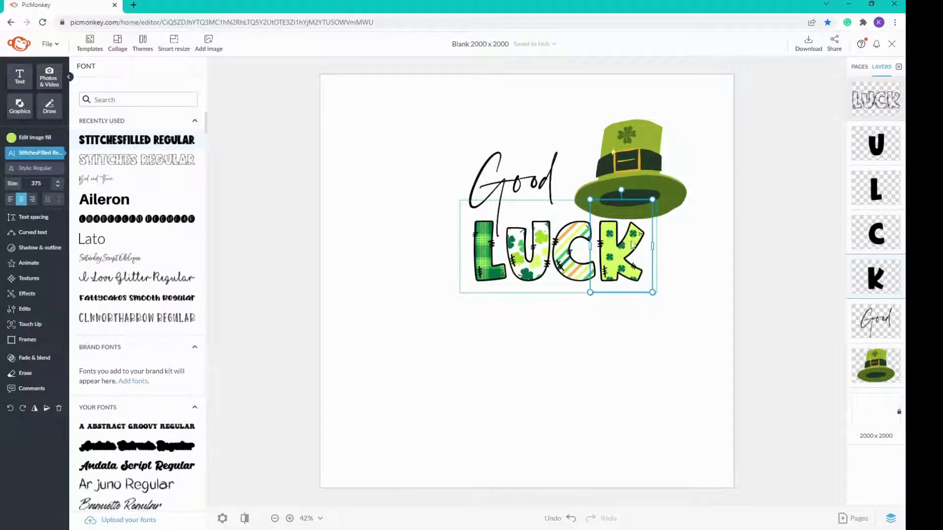
- Group the outlined "LUCK" with its four textured letters and move the group down, clear of "Good" and the hat
{"action": "left_click", "coordinate": [669, 321]}
{"action": "left_click_drag", "start_coordinate": [391, 331], "coordinate": [716, 263]}
{"action": "left_click", "coordinate": [33, 154]}
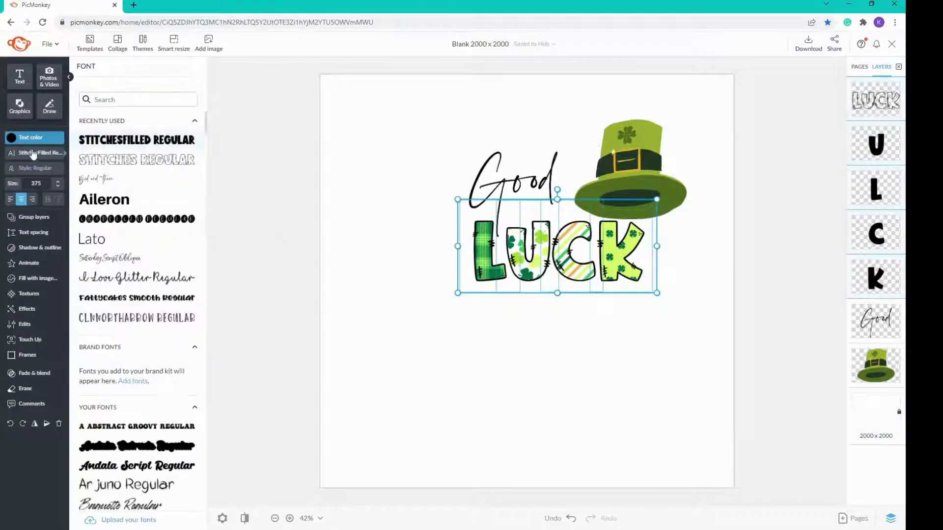
{"action": "left_click", "coordinate": [29, 218]}
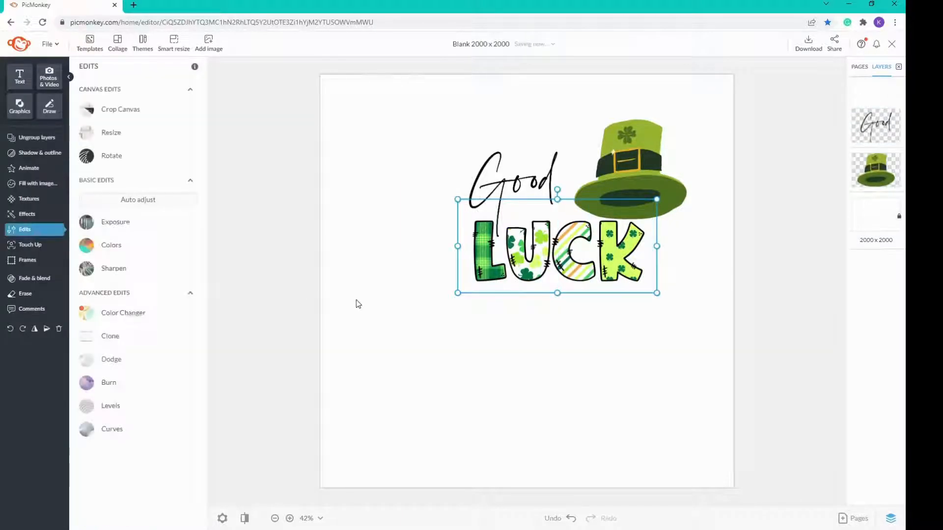
{"action": "left_click_drag", "start_coordinate": [555, 254], "coordinate": [543, 315]}
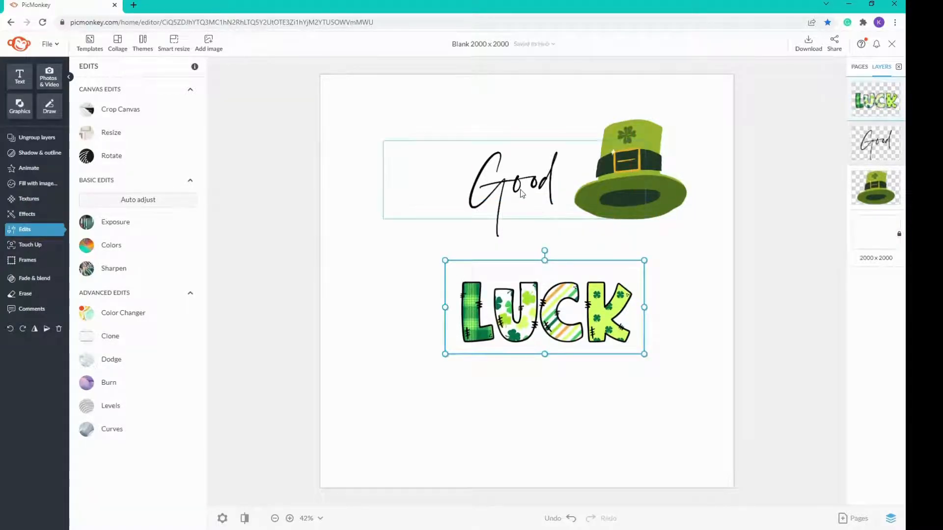
- Move the "Good" text down so it sits directly above "LUCK", with its descender overlapping the letters
{"action": "left_click", "coordinate": [515, 230]}
{"action": "left_click", "coordinate": [509, 183]}
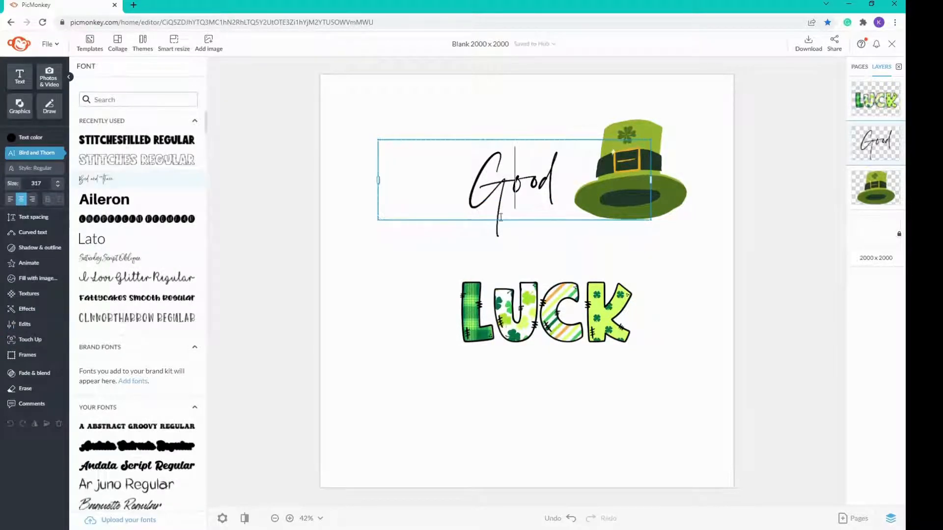
{"action": "left_click_drag", "start_coordinate": [506, 178], "coordinate": [498, 244]}
- Shrink the leprechaun hat, tilt it clockwise and place it beside "Good", above the "CK" of "LUCK"
{"action": "left_click", "coordinate": [629, 140]}
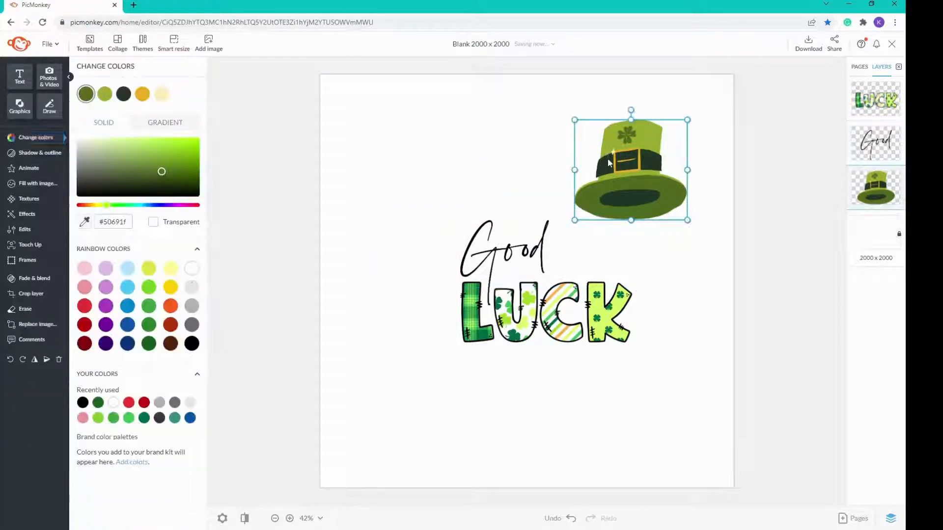
{"action": "left_click_drag", "start_coordinate": [628, 140], "coordinate": [618, 183]}
{"action": "left_click_drag", "start_coordinate": [674, 163], "coordinate": [627, 172]}
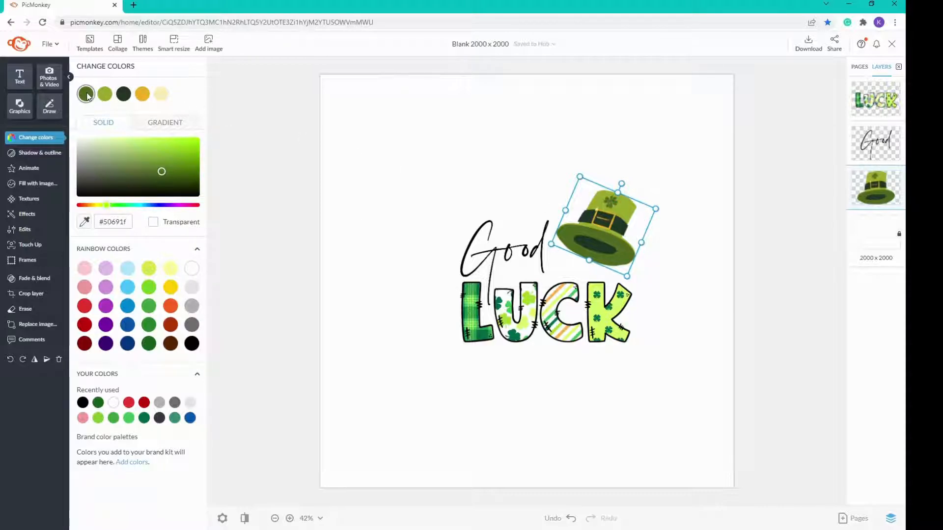
- Recolor the hat's dark olive brim and shamrock to #0e704d, sampling the dark green from the plaid "L"
{"action": "left_click", "coordinate": [248, 110]}
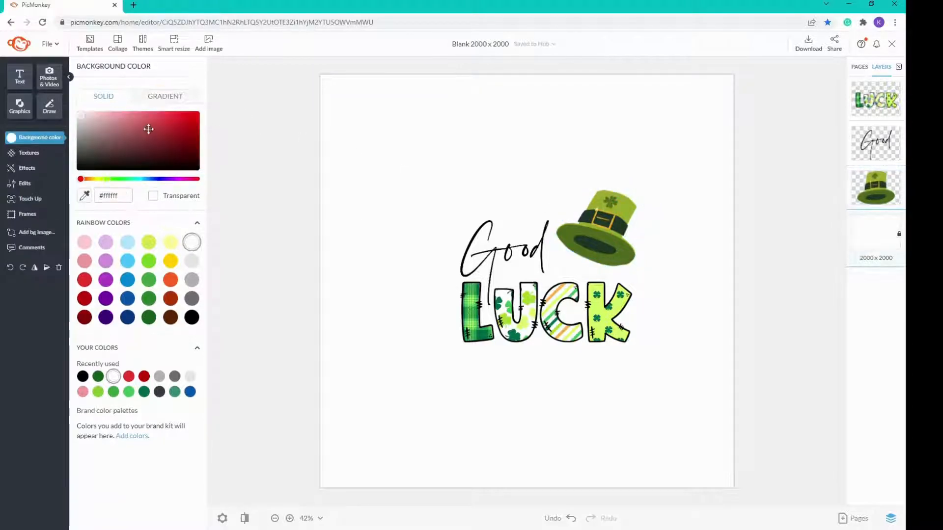
{"action": "left_click", "coordinate": [614, 220]}
{"action": "left_click", "coordinate": [613, 201]}
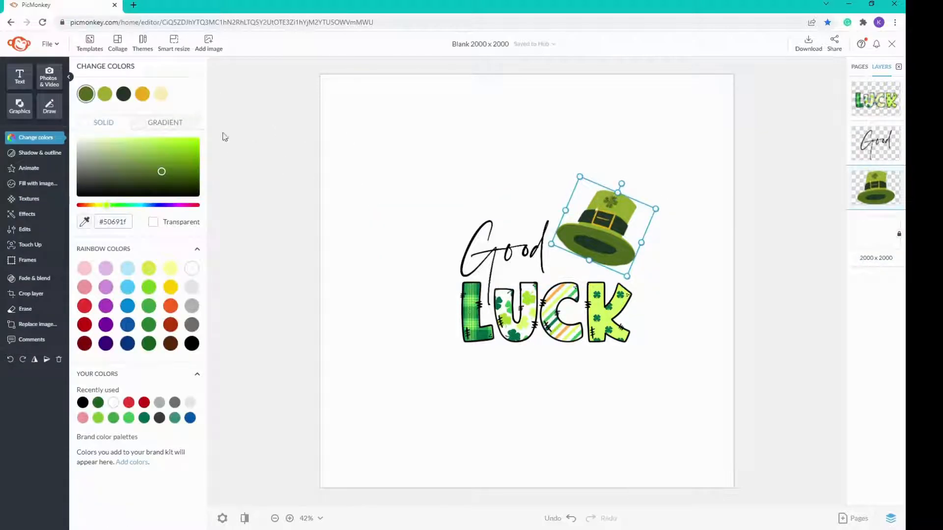
{"action": "left_click", "coordinate": [84, 221]}
{"action": "left_click", "coordinate": [485, 287]}
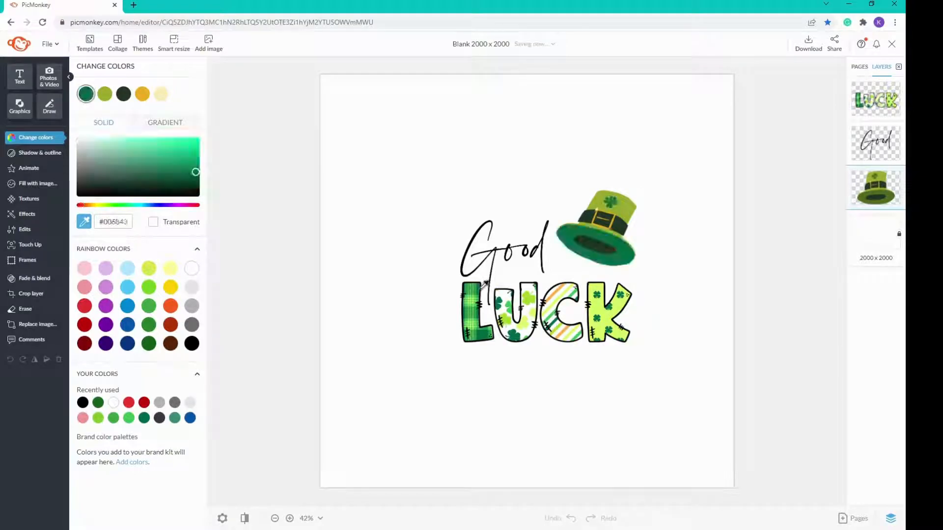
{"action": "left_click", "coordinate": [485, 288]}
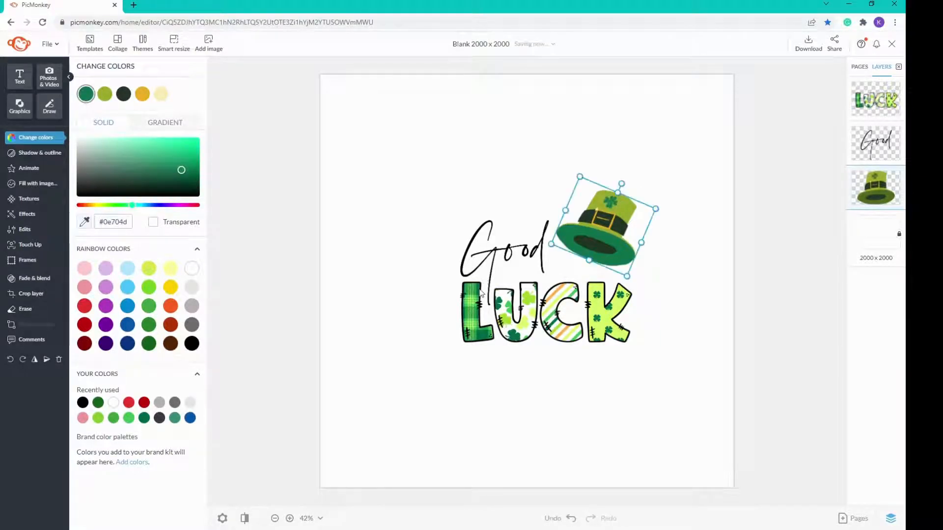
- Recolor the hat's light olive parts to #3fbd5a, sampling the bright green from the shamrock "U"
{"action": "left_click", "coordinate": [104, 95]}
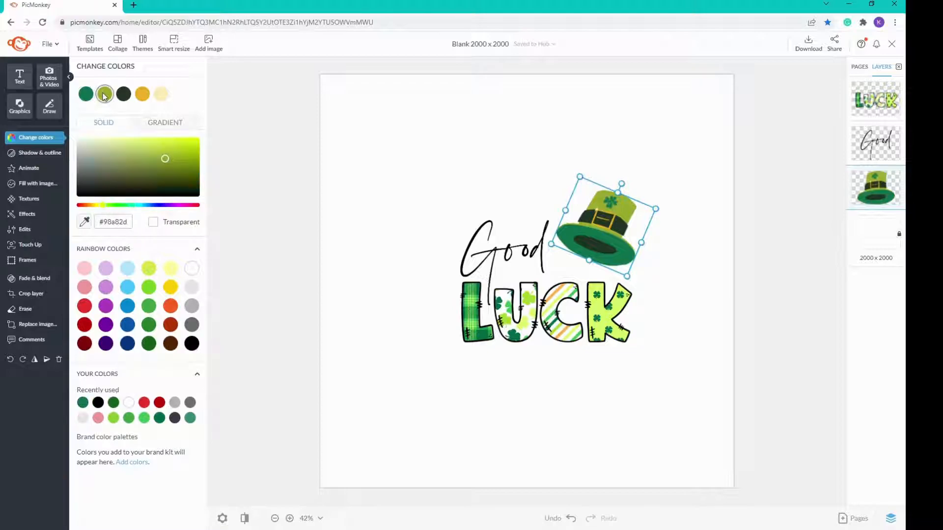
{"action": "left_click", "coordinate": [83, 222]}
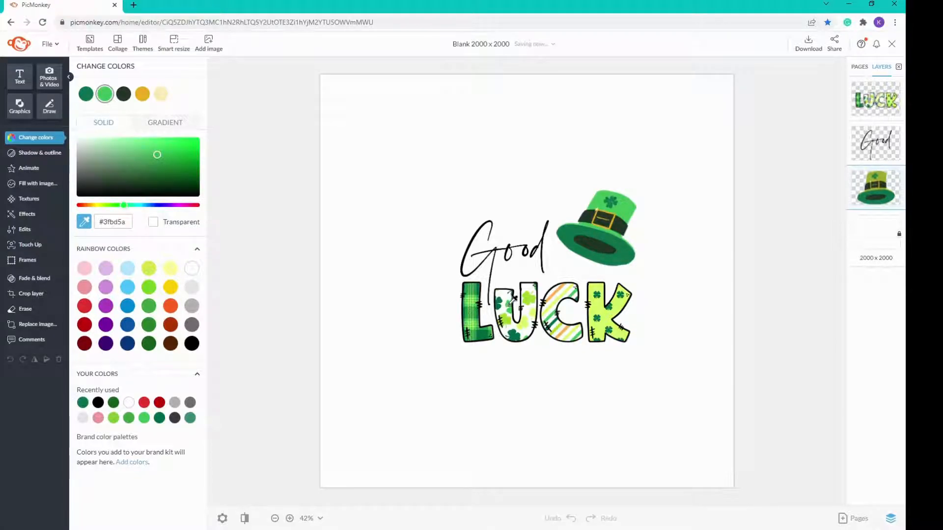
{"action": "left_click", "coordinate": [513, 298]}
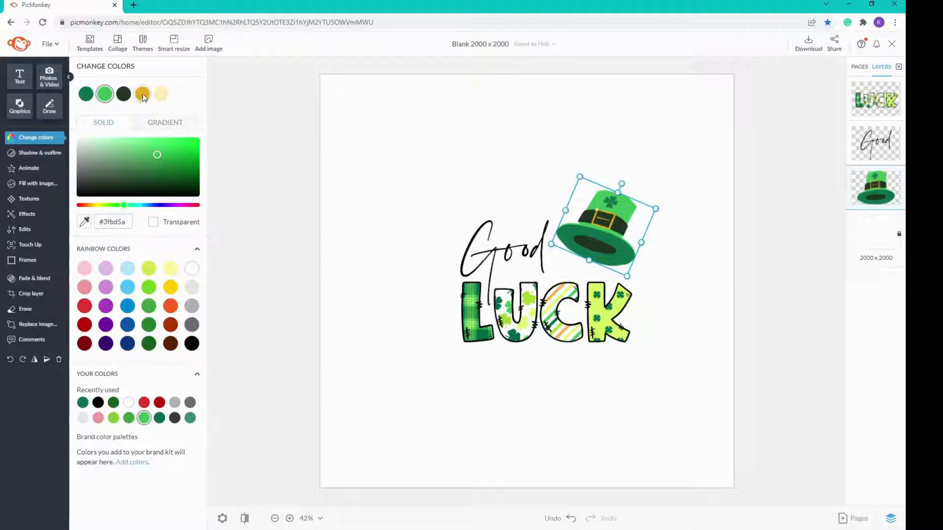
{"action": "left_click", "coordinate": [227, 86]}
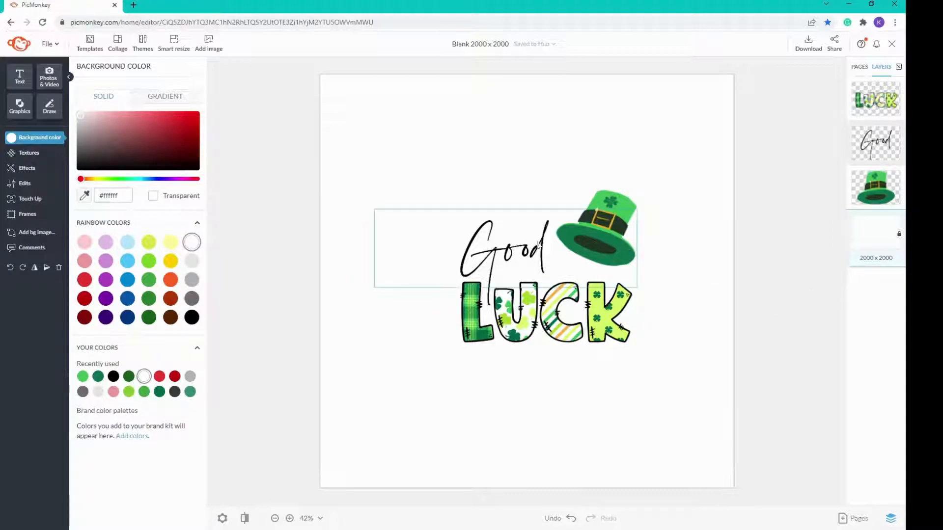
- Enlarge "Good" slightly to size 331 and shift it into line with the "L" below
{"action": "left_click", "coordinate": [497, 250]}
{"action": "left_click_drag", "start_coordinate": [369, 206], "coordinate": [362, 200]}
{"action": "left_click_drag", "start_coordinate": [500, 250], "coordinate": [503, 251]}
{"action": "left_click", "coordinate": [811, 284]}
- Shrink the hat slightly and move it down closer to the top of the "K"
{"action": "left_click", "coordinate": [627, 226]}
{"action": "left_click", "coordinate": [618, 193]}
{"action": "left_click", "coordinate": [615, 205]}
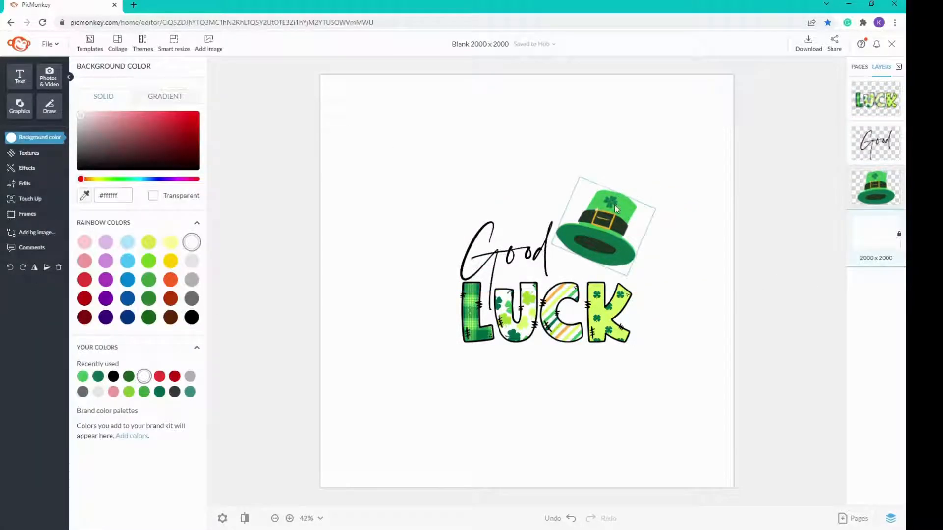
{"action": "left_click_drag", "start_coordinate": [657, 208], "coordinate": [607, 227]}
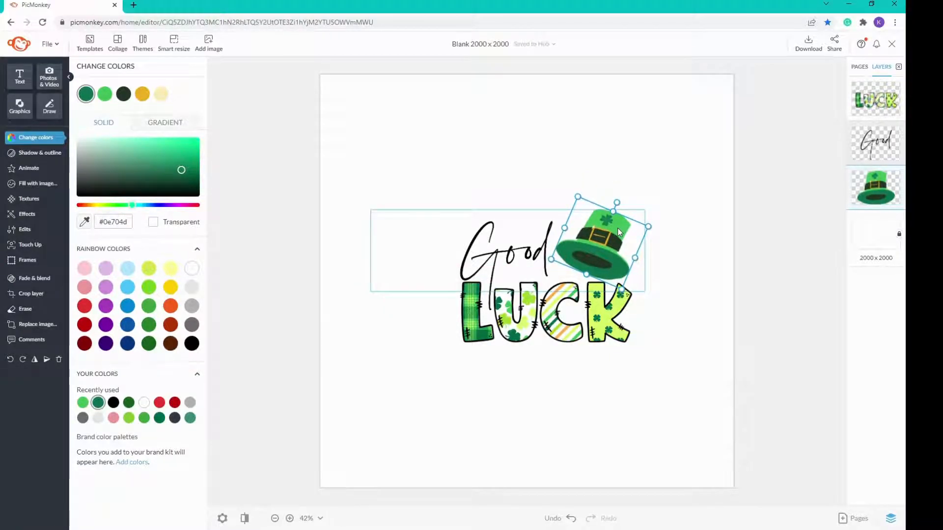
- Nudge the "Good" text up slightly above "LUCK"
{"action": "left_click", "coordinate": [523, 258]}
{"action": "key", "text": "Up"}
{"action": "key", "text": "Up"}
{"action": "key", "text": "Up"}
{"action": "key", "text": "Up"}
{"action": "key", "text": "Up"}
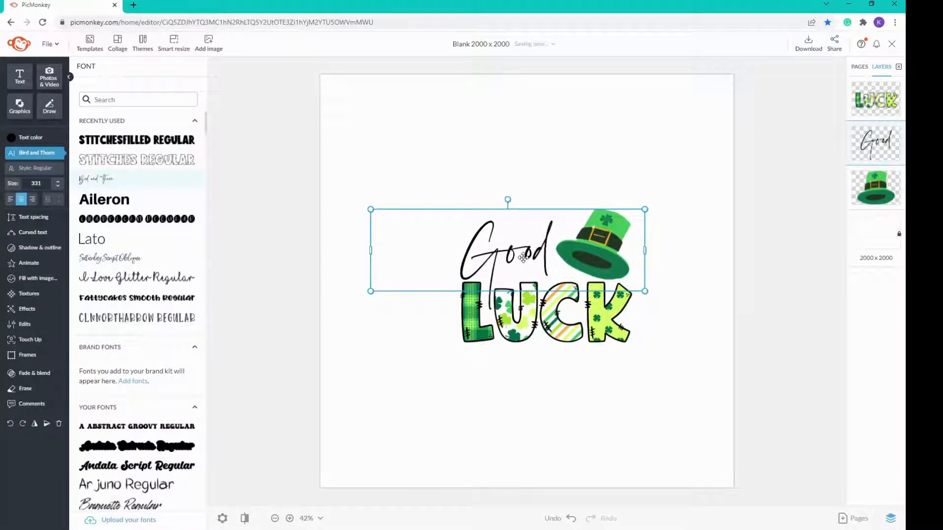
{"action": "key", "text": "Up"}
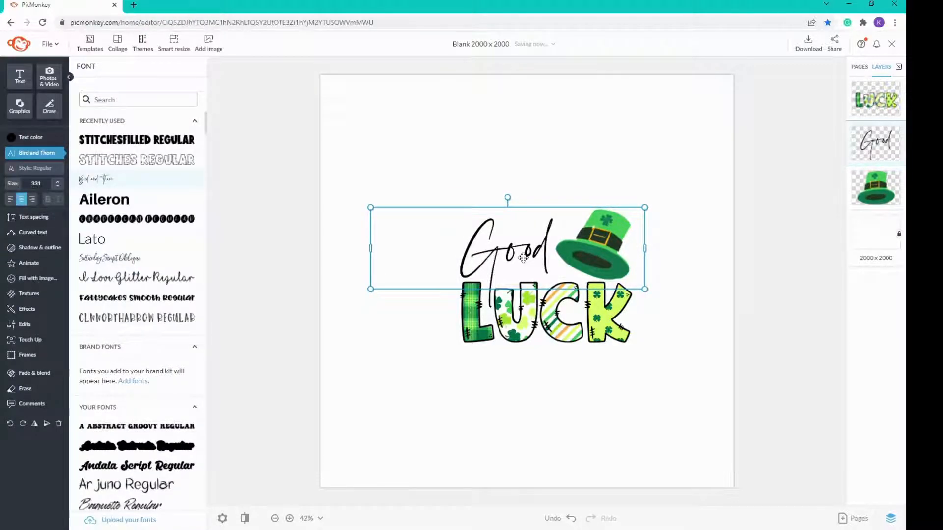
- Select "Good", the hat and "LUCK" together, enlarge them proportionally and reposition the design higher on the canvas
{"action": "left_click_drag", "start_coordinate": [302, 164], "coordinate": [705, 369]}
{"action": "left_click_drag", "start_coordinate": [370, 355], "coordinate": [226, 464]}
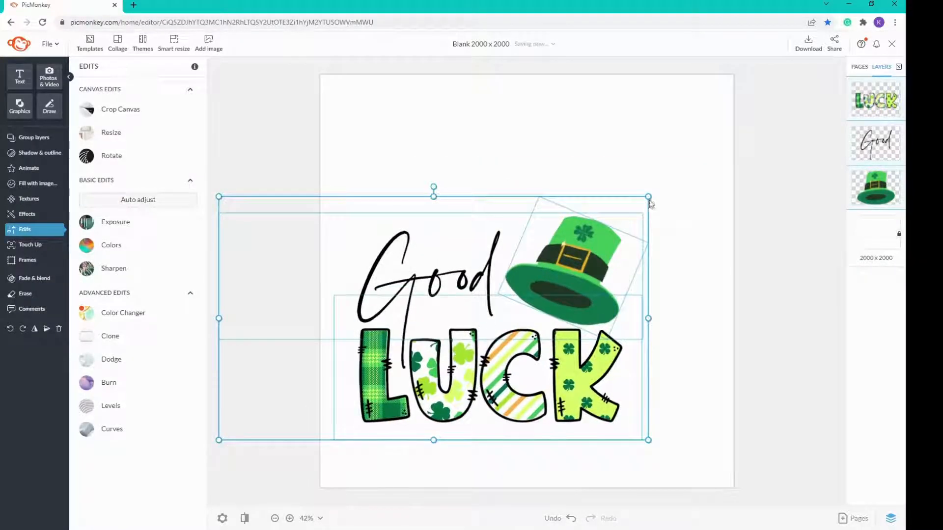
{"action": "left_click_drag", "start_coordinate": [653, 194], "coordinate": [685, 175]}
{"action": "left_click_drag", "start_coordinate": [541, 289], "coordinate": [560, 254]}
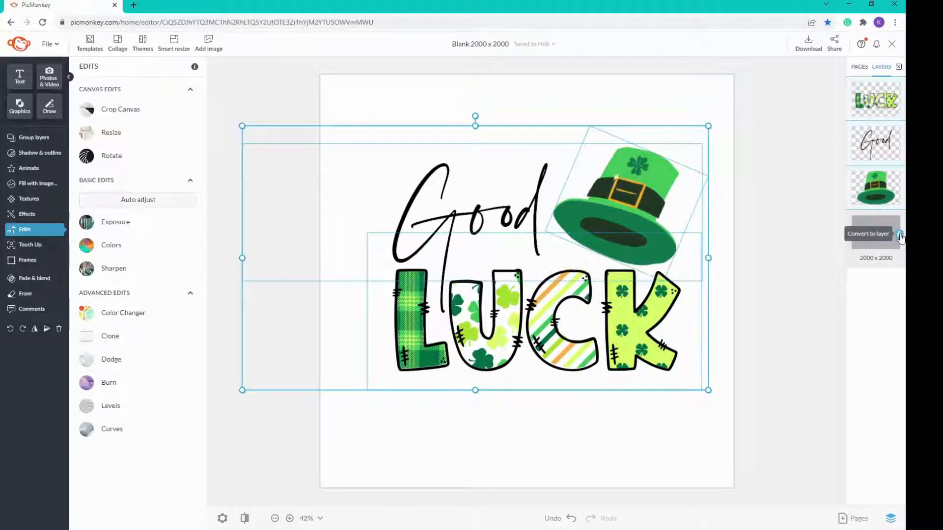
- Convert the white background to a layer and delete it to make the canvas transparent
{"action": "left_click", "coordinate": [901, 236]}
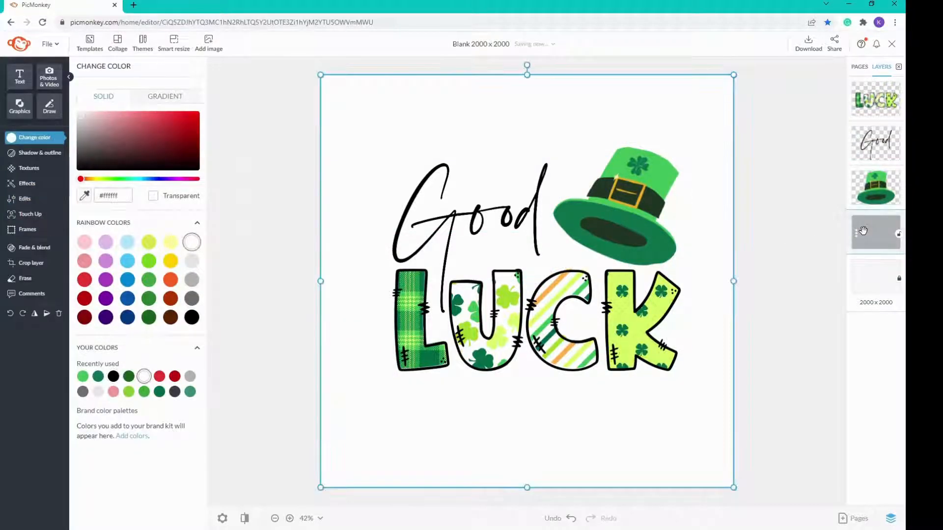
{"action": "key", "text": "Delete"}
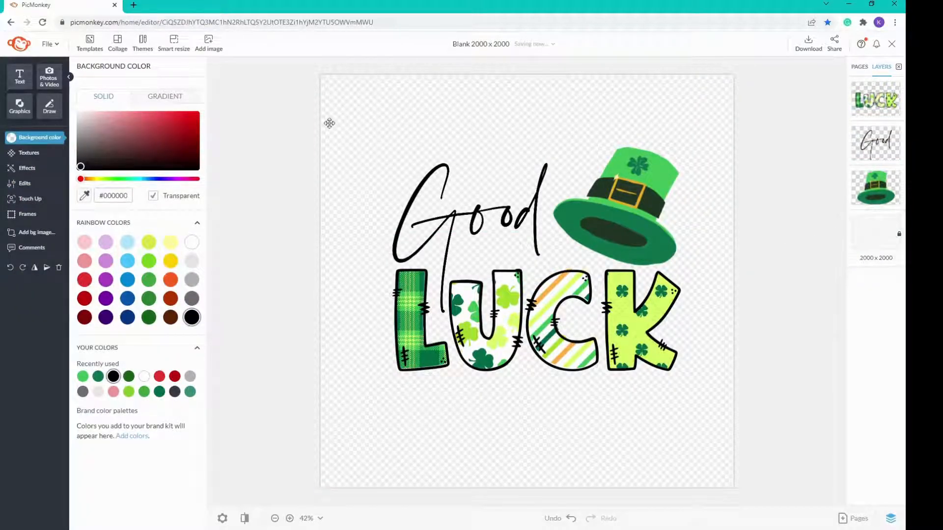